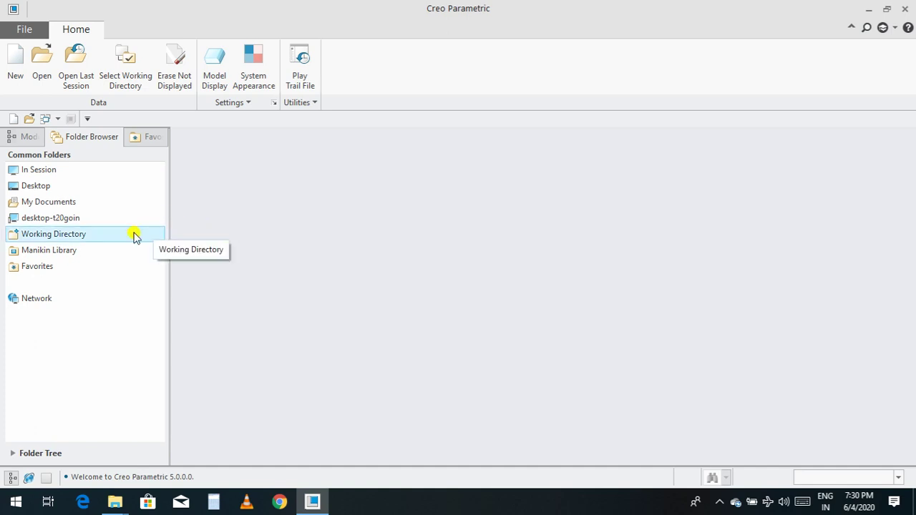
Step: Create a new solid part named sweep with the default template
{"action": "left_click", "coordinate": [15, 78]}
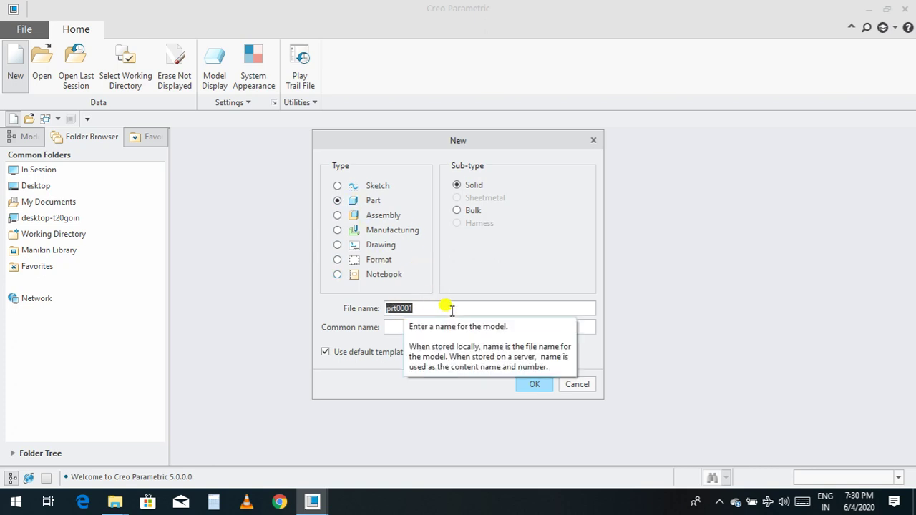
{"action": "type", "text": "s"}
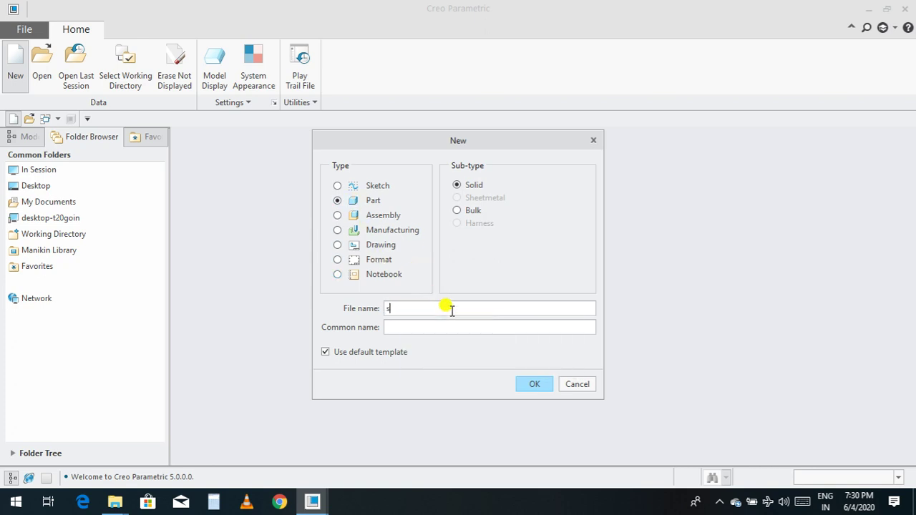
{"action": "type", "text": "weep"}
{"action": "key", "text": "Return"}
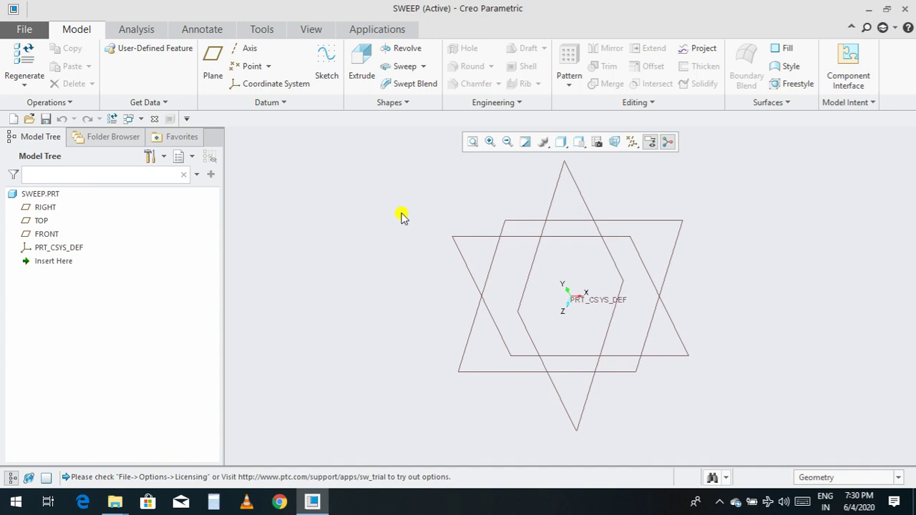
Step: Sketch an open wavy spline on the FRONT plane, starting near the vertical reference and curling back upward at its far end
{"action": "left_click", "coordinate": [45, 234]}
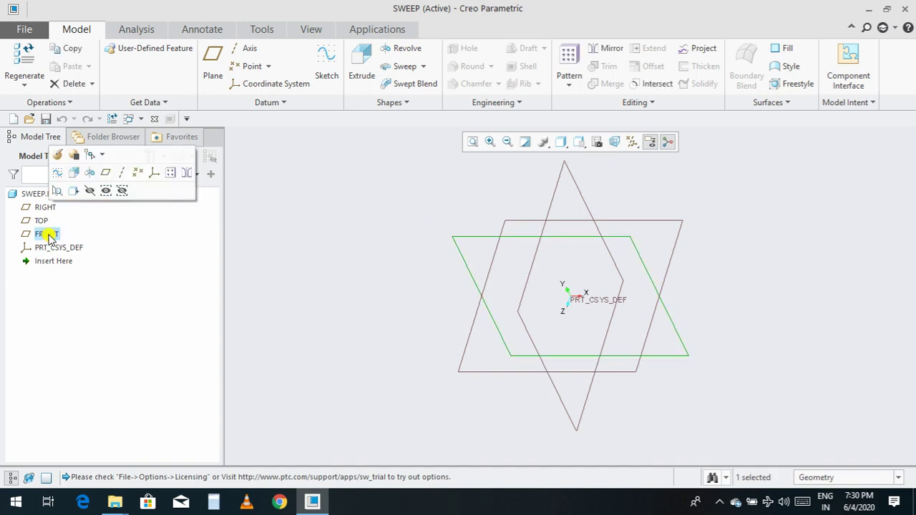
{"action": "left_click", "coordinate": [57, 172]}
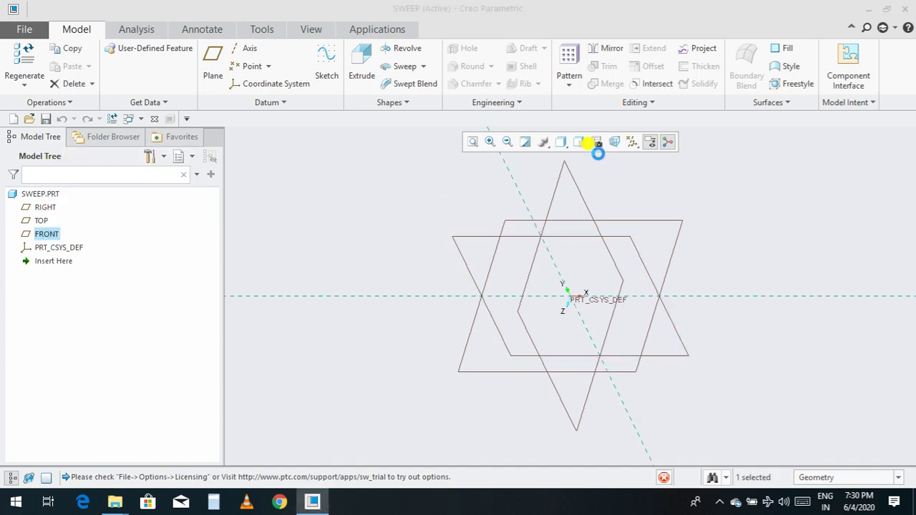
{"action": "left_click", "coordinate": [598, 142]}
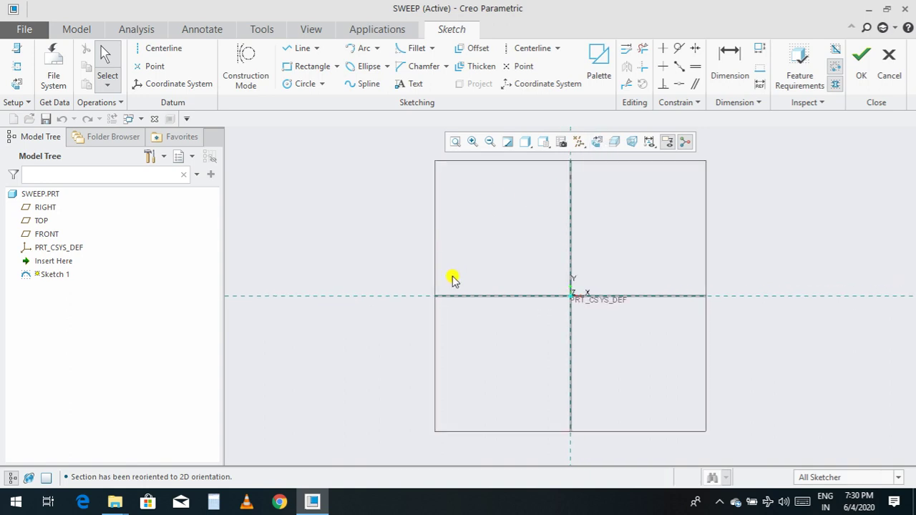
{"action": "left_click", "coordinate": [366, 84]}
{"action": "scroll", "coordinate": [459, 290], "scroll_direction": "down", "scroll_amount": 2}
{"action": "left_click", "coordinate": [554, 228]}
{"action": "left_click", "coordinate": [577, 280]}
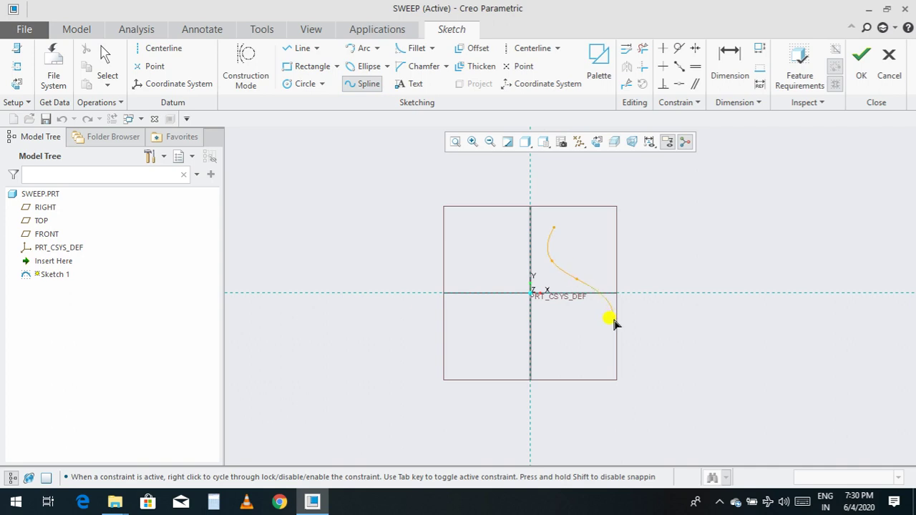
{"action": "left_click", "coordinate": [615, 322]}
{"action": "left_click", "coordinate": [694, 326]}
{"action": "left_click", "coordinate": [731, 361]}
{"action": "left_click", "coordinate": [794, 372]}
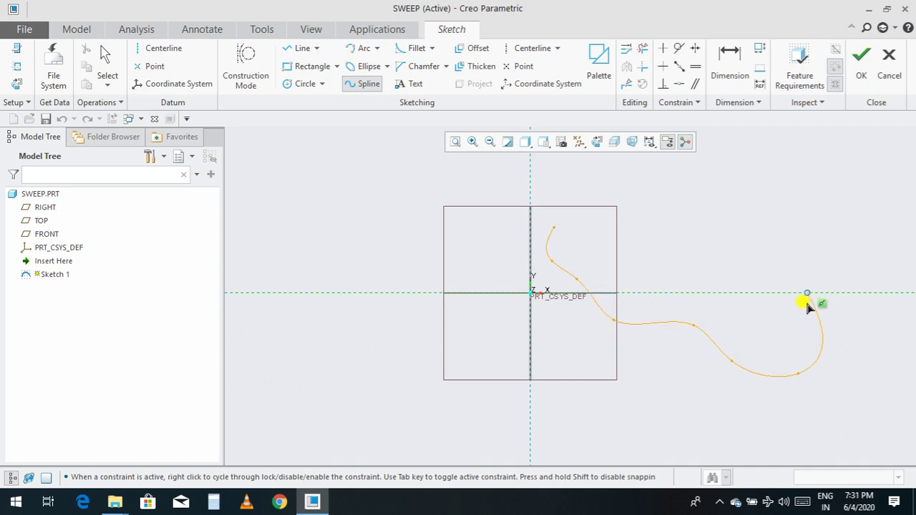
{"action": "left_click", "coordinate": [713, 227]}
{"action": "middle_click", "coordinate": [712, 228]}
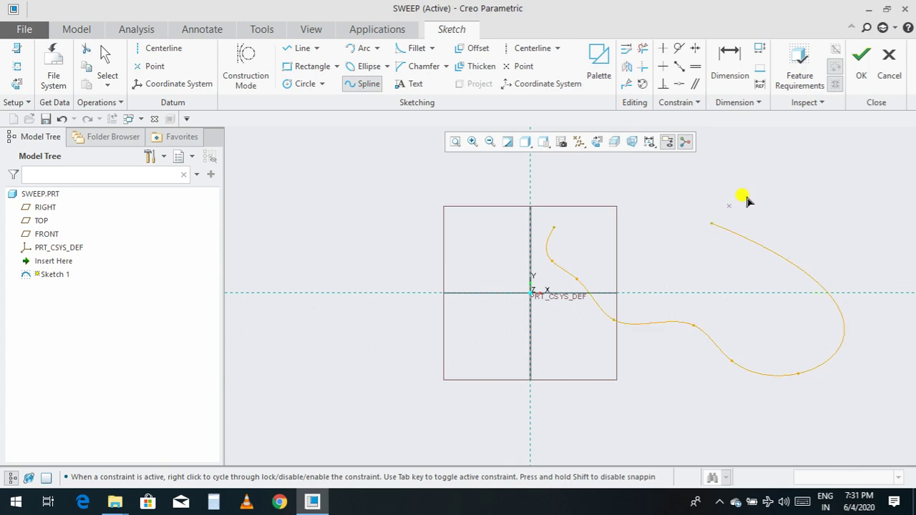
{"action": "left_click", "coordinate": [868, 72]}
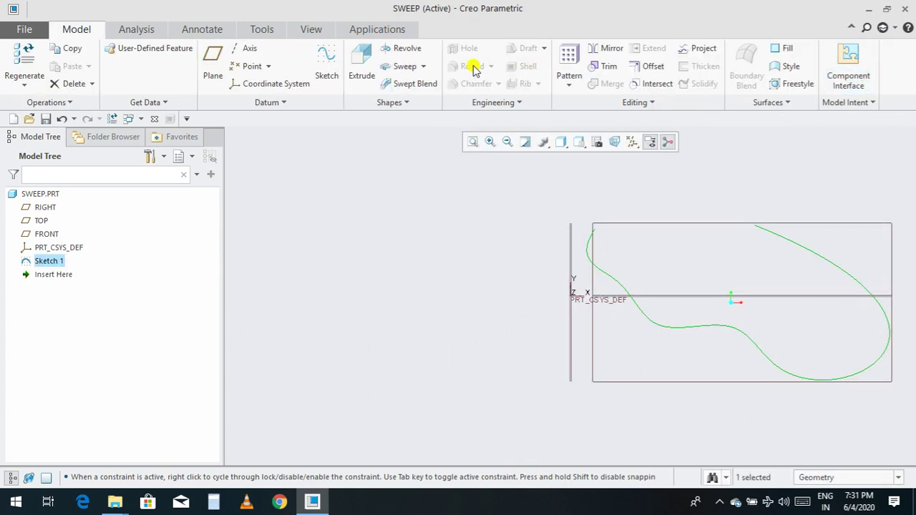
Step: Start a sweep along the spline sketch and flip its start point to the trajectory's opposite end
{"action": "left_click", "coordinate": [427, 67]}
{"action": "left_click", "coordinate": [415, 83]}
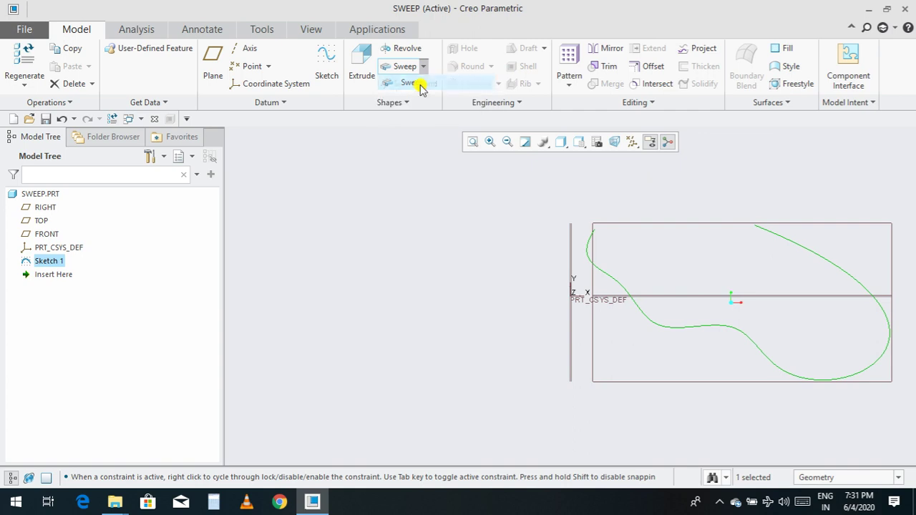
{"action": "scroll", "coordinate": [587, 239], "scroll_direction": "up", "scroll_amount": 2}
{"action": "scroll", "coordinate": [477, 251], "scroll_direction": "down", "scroll_amount": 3}
{"action": "scroll", "coordinate": [432, 238], "scroll_direction": "up", "scroll_amount": 1}
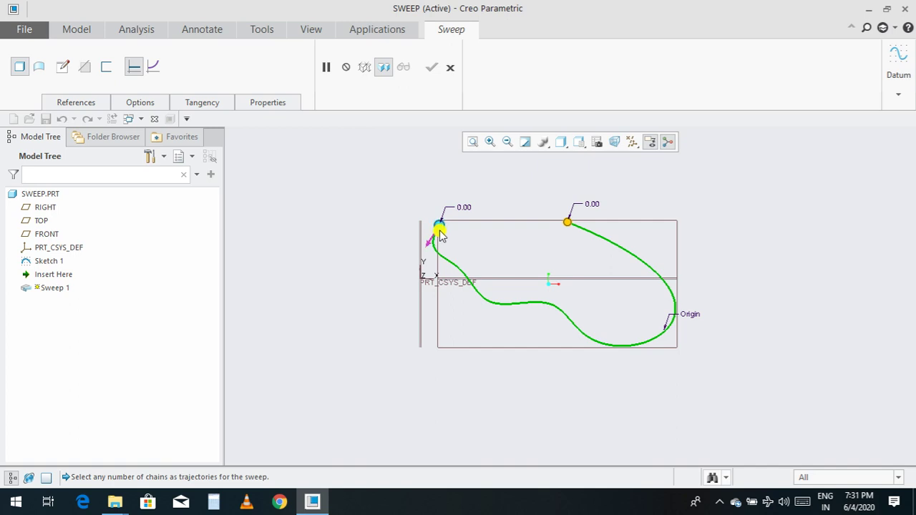
{"action": "left_click", "coordinate": [429, 242]}
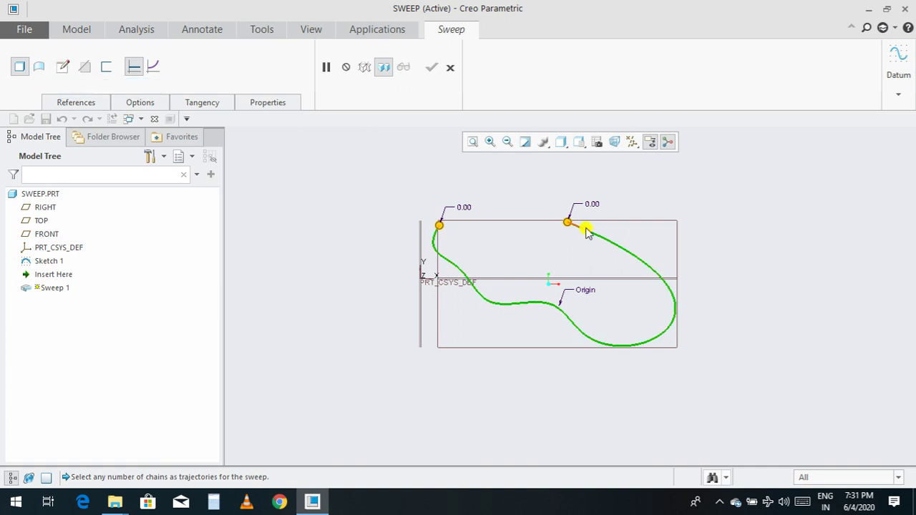
Step: Sketch a small circle centred on the trajectory's start point as the sweep section
{"action": "left_click", "coordinate": [66, 70]}
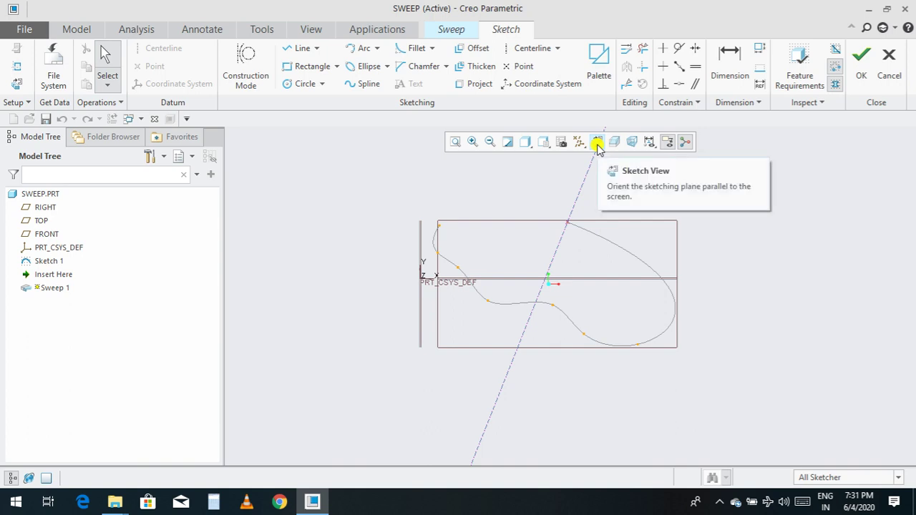
{"action": "left_click", "coordinate": [301, 86]}
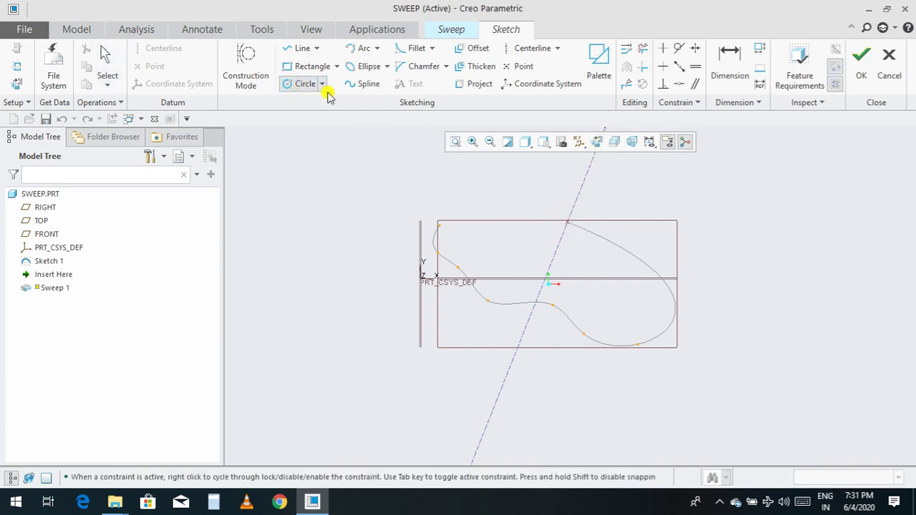
{"action": "left_click", "coordinate": [597, 141]}
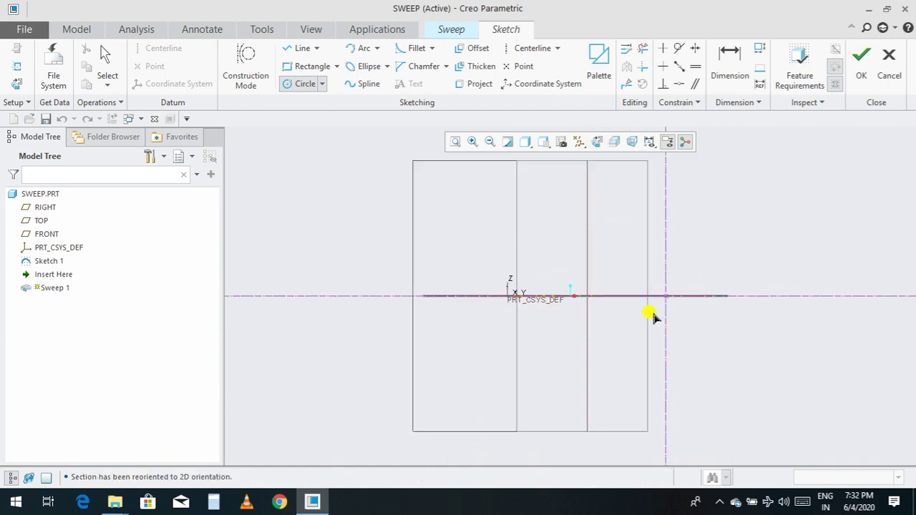
{"action": "left_click", "coordinate": [666, 297]}
{"action": "left_click", "coordinate": [673, 312]}
{"action": "left_click", "coordinate": [862, 80]}
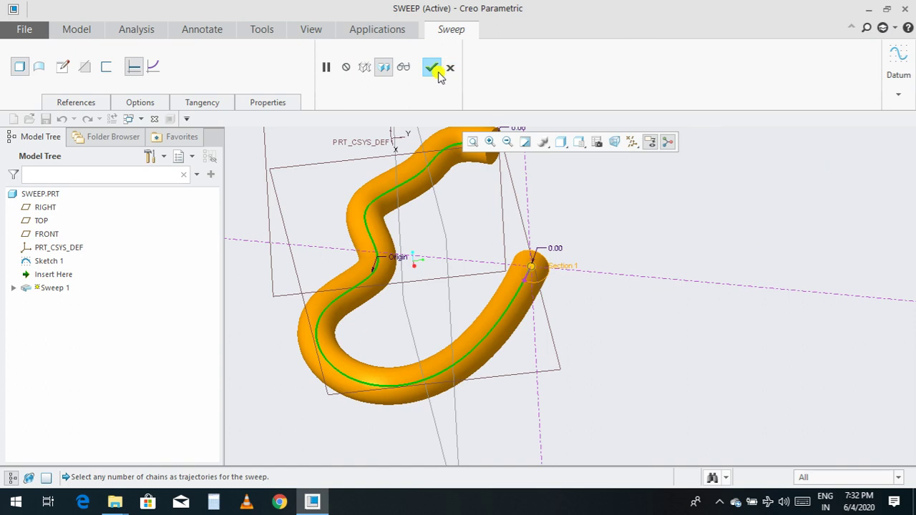
Step: Switch the sweep to a surface and inspect the open end of the tube
{"action": "left_click", "coordinate": [40, 66]}
{"action": "middle_click_drag", "start_coordinate": [491, 179], "coordinate": [566, 224]}
{"action": "scroll", "coordinate": [591, 198], "scroll_direction": "down", "scroll_amount": 2}
{"action": "scroll", "coordinate": [556, 157], "scroll_direction": "up", "scroll_amount": 5}
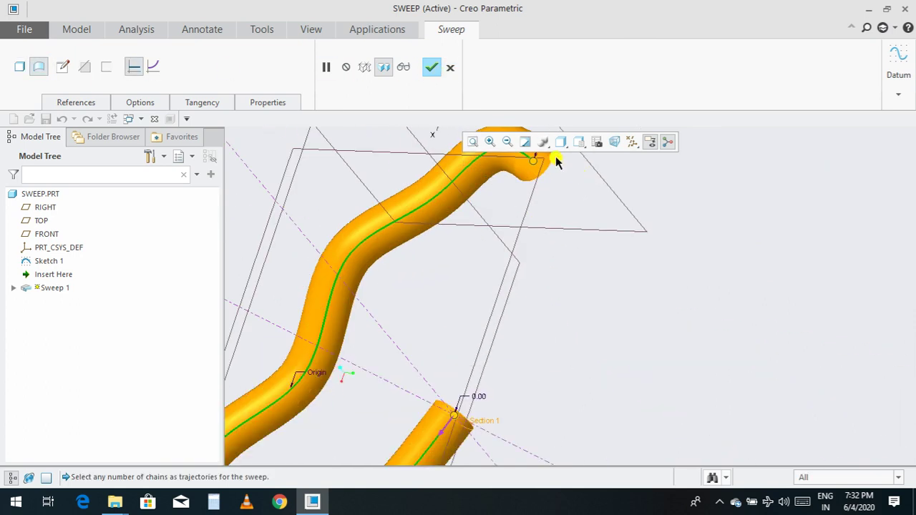
{"action": "scroll", "coordinate": [580, 211], "scroll_direction": "down", "scroll_amount": 3}
{"action": "scroll", "coordinate": [594, 225], "scroll_direction": "up", "scroll_amount": 6}
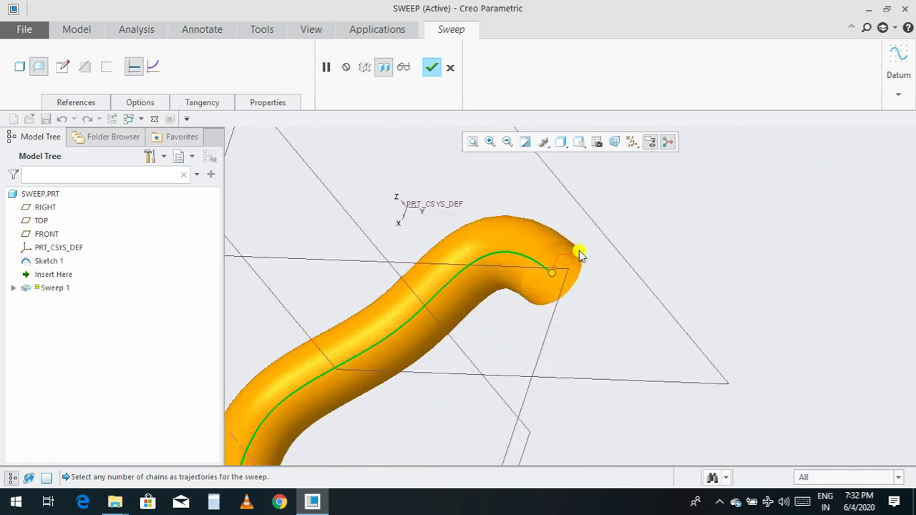
{"action": "middle_click_drag", "start_coordinate": [665, 305], "coordinate": [705, 353]}
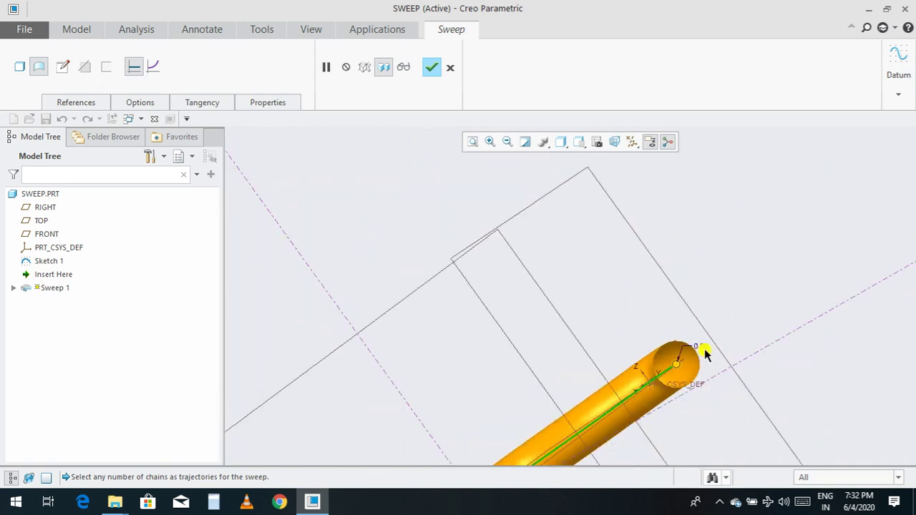
{"action": "scroll", "coordinate": [778, 435], "scroll_direction": "up", "scroll_amount": 8}
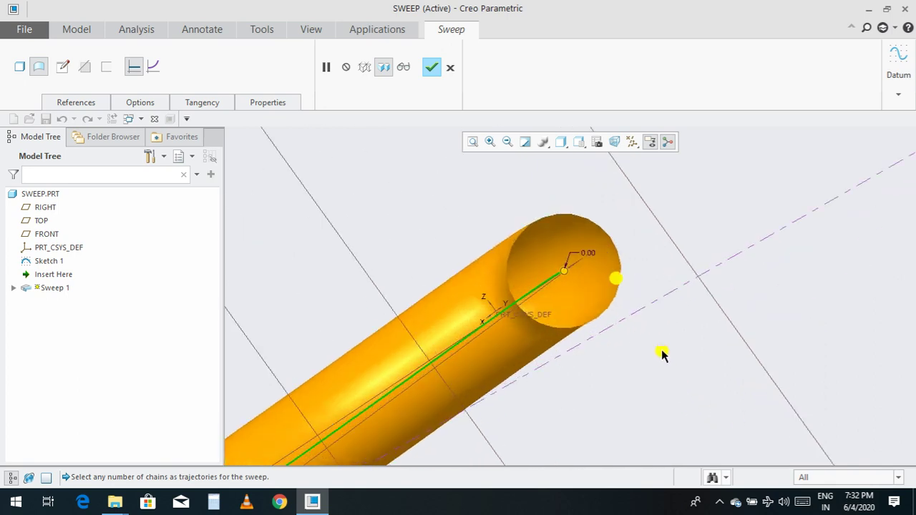
Step: Switch the sweep back to a solid and complete the feature
{"action": "left_click", "coordinate": [16, 65]}
{"action": "left_click", "coordinate": [432, 66]}
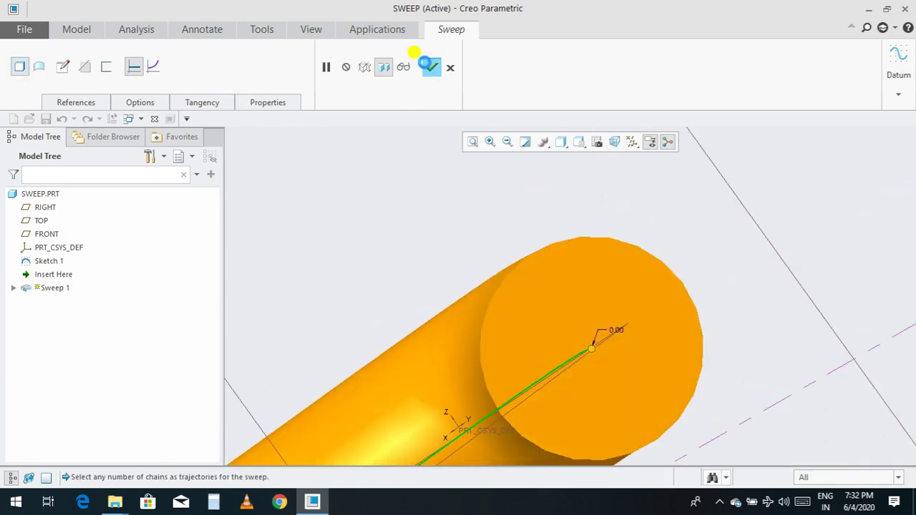
{"action": "scroll", "coordinate": [623, 264], "scroll_direction": "down", "scroll_amount": 5}
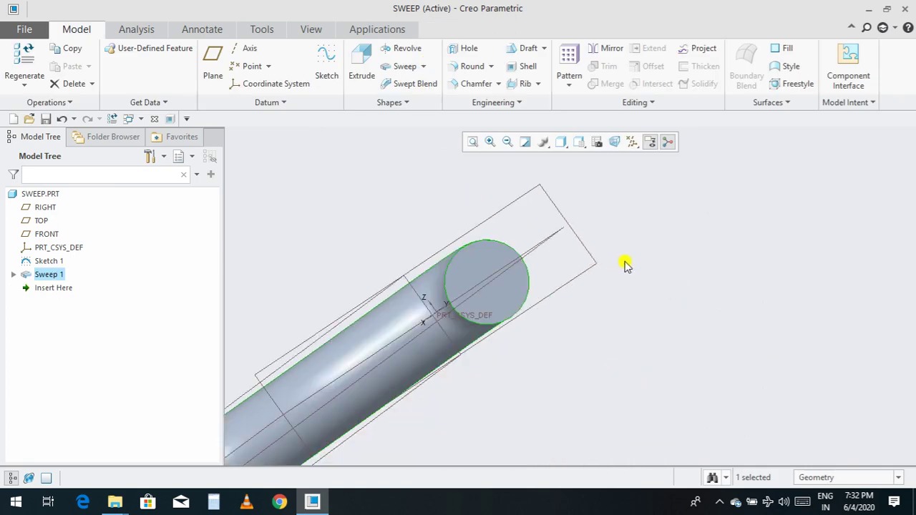
{"action": "left_click", "coordinate": [646, 327]}
{"action": "mouse_move", "coordinate": [663, 350]}
{"action": "middle_mouse_down"}
{"action": "mouse_move", "coordinate": [678, 371]}
{"action": "mouse_move", "coordinate": [710, 354]}
{"action": "mouse_move", "coordinate": [665, 348]}
{"action": "mouse_move", "coordinate": [665, 362]}
{"action": "middle_mouse_up"}
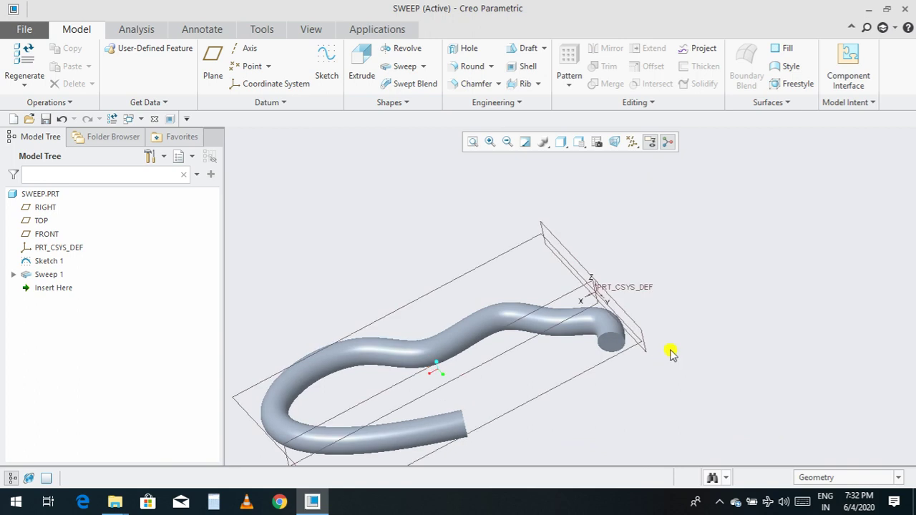
{"action": "scroll", "coordinate": [653, 388], "scroll_direction": "down", "scroll_amount": 5}
{"action": "scroll", "coordinate": [648, 386], "scroll_direction": "up", "scroll_amount": 4}
{"action": "scroll", "coordinate": [640, 268], "scroll_direction": "down", "scroll_amount": 3}
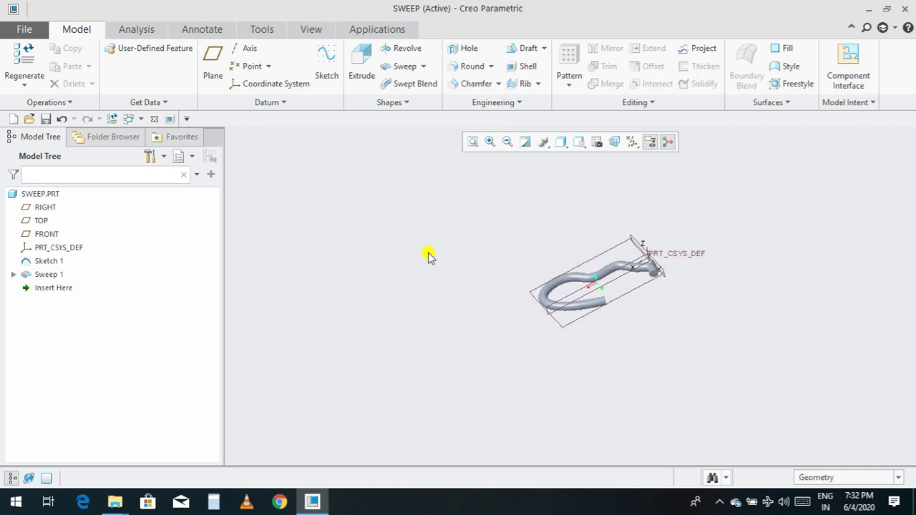
Step: Delete the Sweep 1 feature and its Sketch 1 trajectory from the part
{"action": "left_click", "coordinate": [56, 278]}
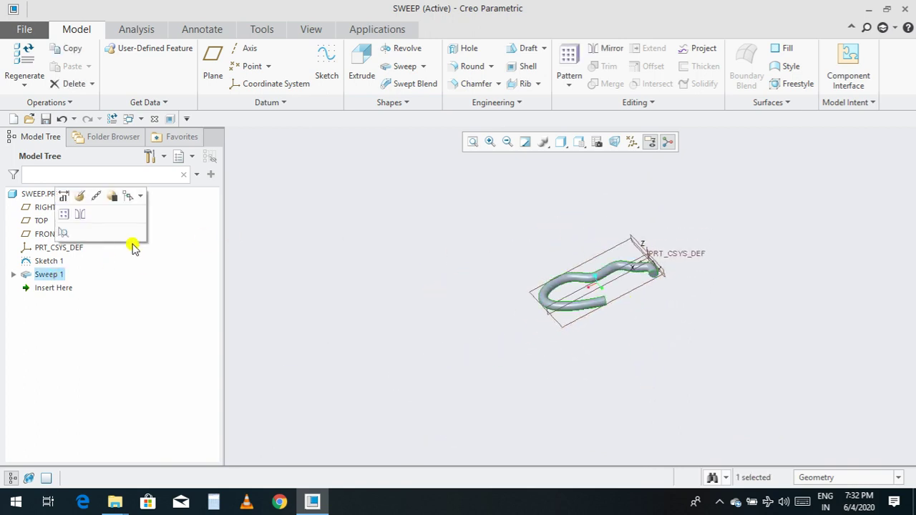
{"action": "right_click", "coordinate": [148, 299]}
{"action": "left_click", "coordinate": [184, 364]}
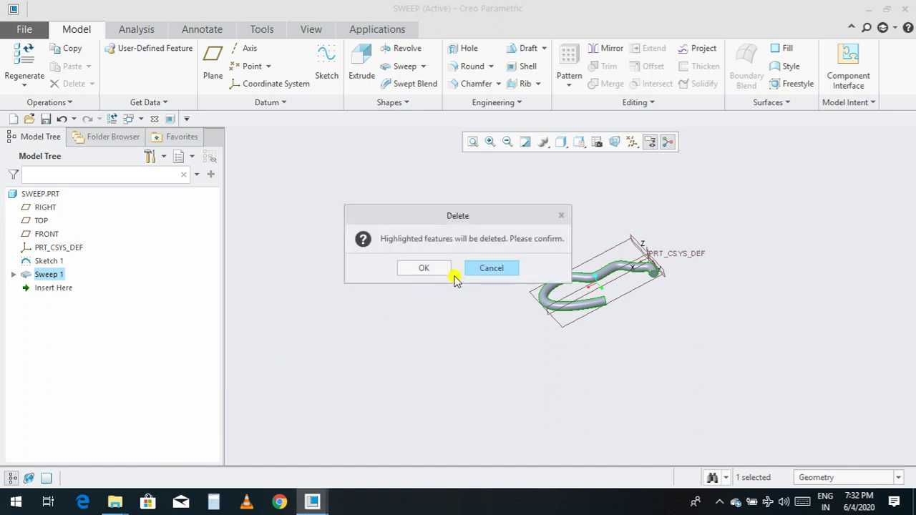
{"action": "left_click", "coordinate": [425, 266]}
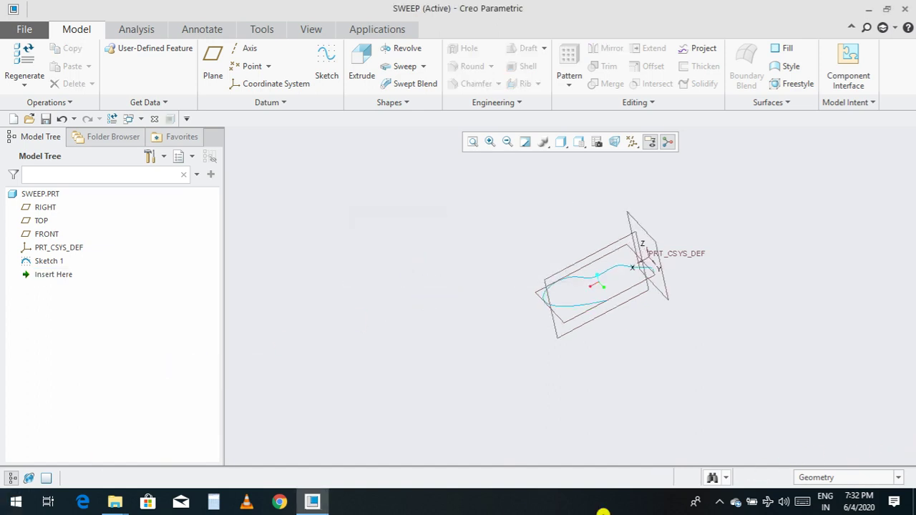
{"action": "left_click", "coordinate": [56, 262]}
{"action": "right_click", "coordinate": [101, 264]}
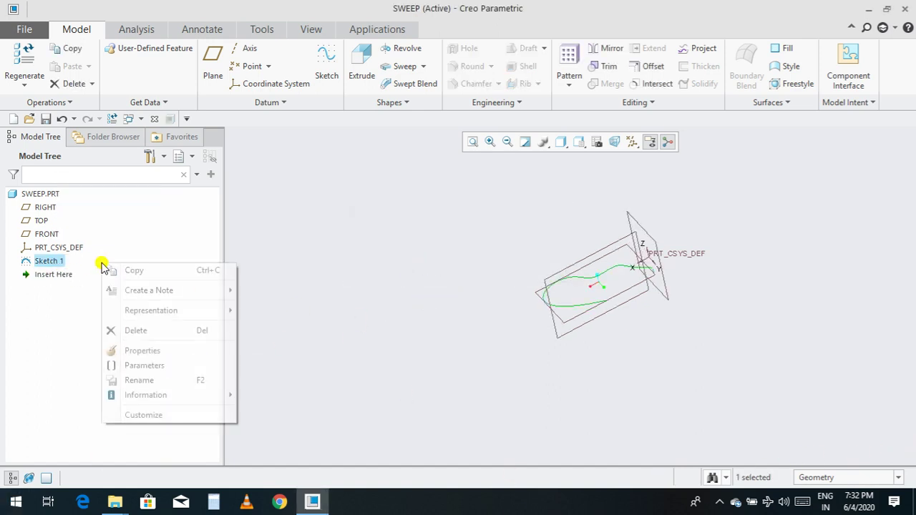
{"action": "left_click", "coordinate": [145, 331]}
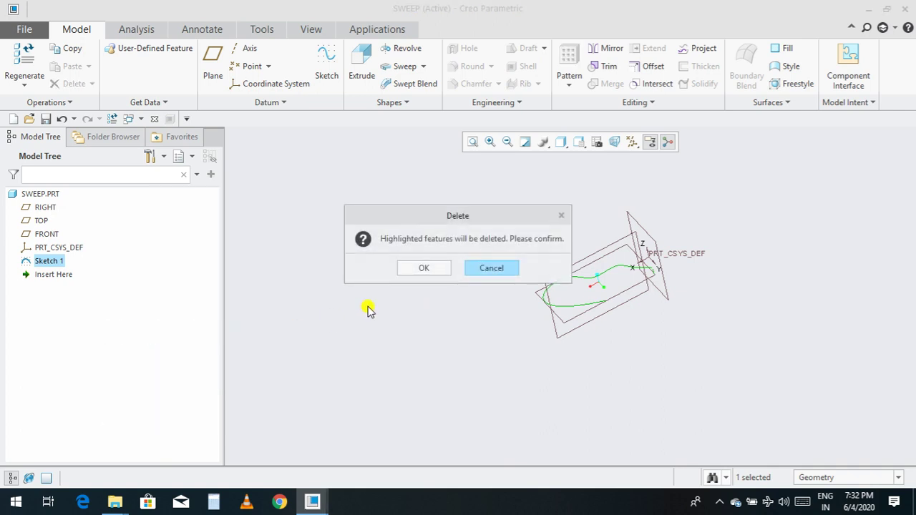
{"action": "left_click", "coordinate": [424, 269]}
Step: Sketch an open zigzag chain of five connected lines on the FRONT plane as the sweep trajectory
{"action": "key", "text": "ctrl+d"}
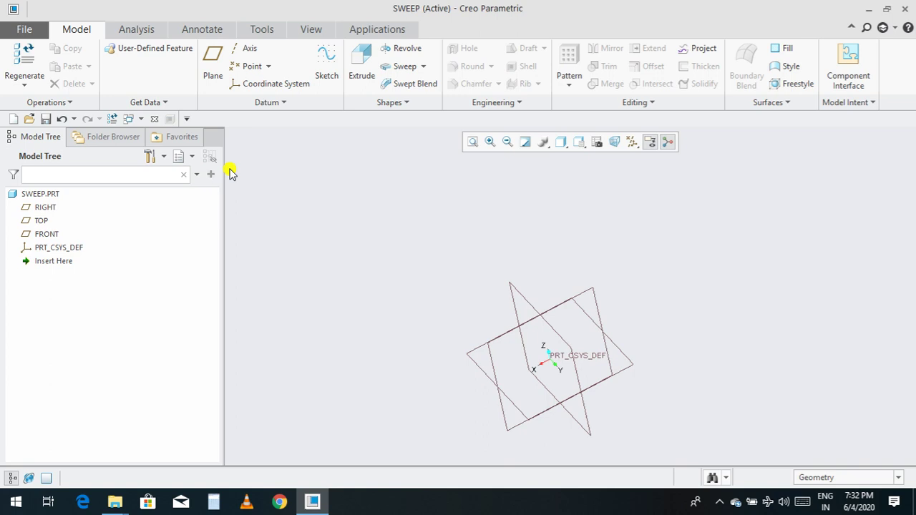
{"action": "left_click", "coordinate": [44, 234]}
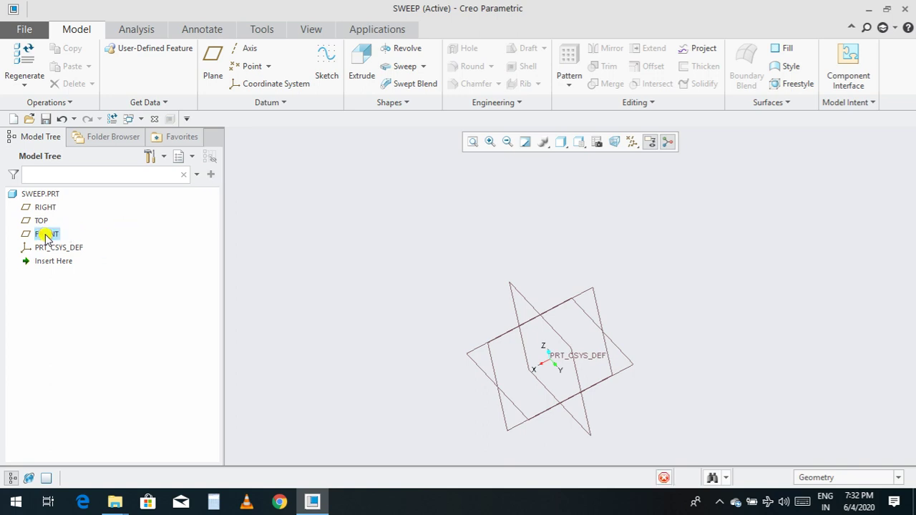
{"action": "left_click", "coordinate": [54, 172]}
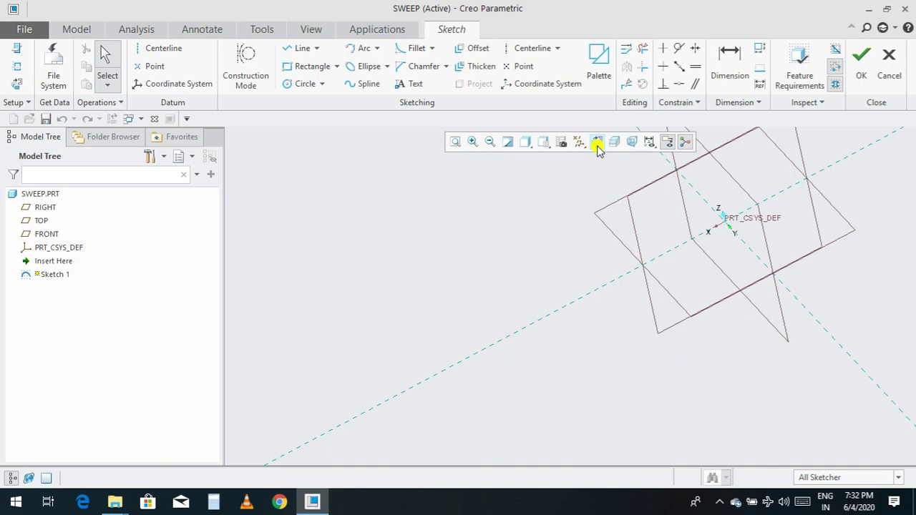
{"action": "left_click", "coordinate": [598, 143]}
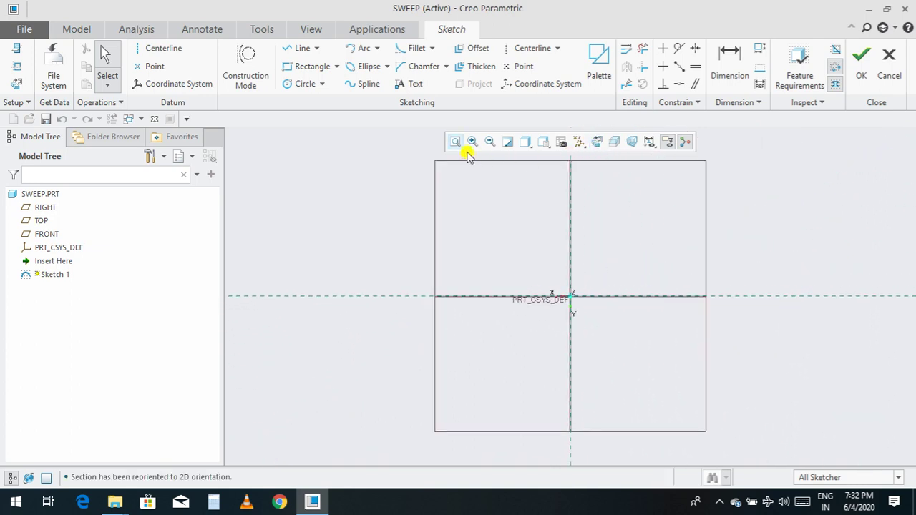
{"action": "left_click", "coordinate": [299, 49]}
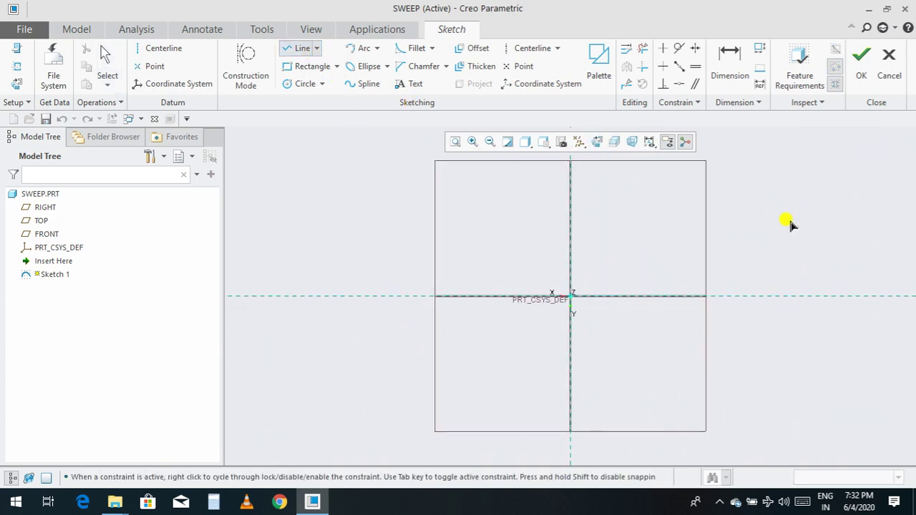
{"action": "left_click", "coordinate": [598, 177]}
{"action": "left_click", "coordinate": [614, 233]}
{"action": "left_click", "coordinate": [659, 284]}
{"action": "left_click", "coordinate": [677, 366]}
{"action": "left_click", "coordinate": [768, 408]}
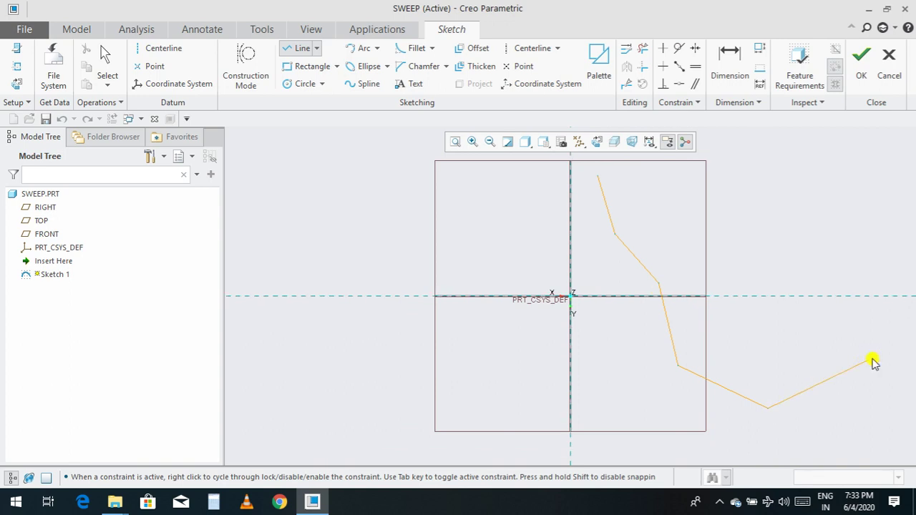
{"action": "left_click", "coordinate": [873, 363]}
{"action": "left_click", "coordinate": [861, 58]}
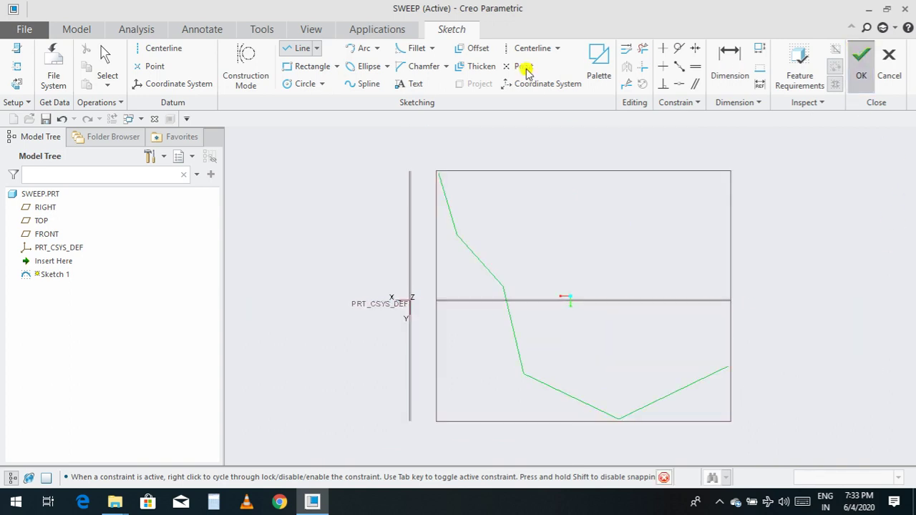
Step: Start a Sweep along the line trajectory and open its section sketch in 2D orientation
{"action": "left_click", "coordinate": [423, 66]}
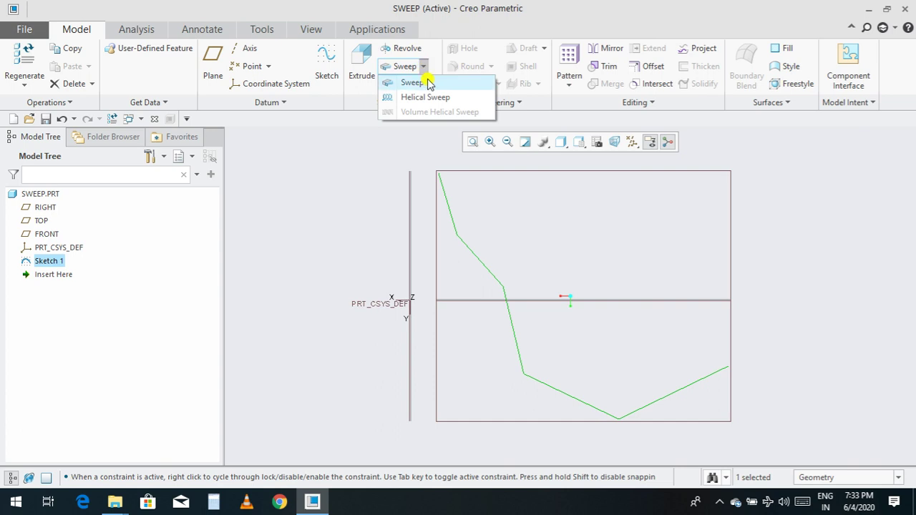
{"action": "left_click", "coordinate": [428, 83]}
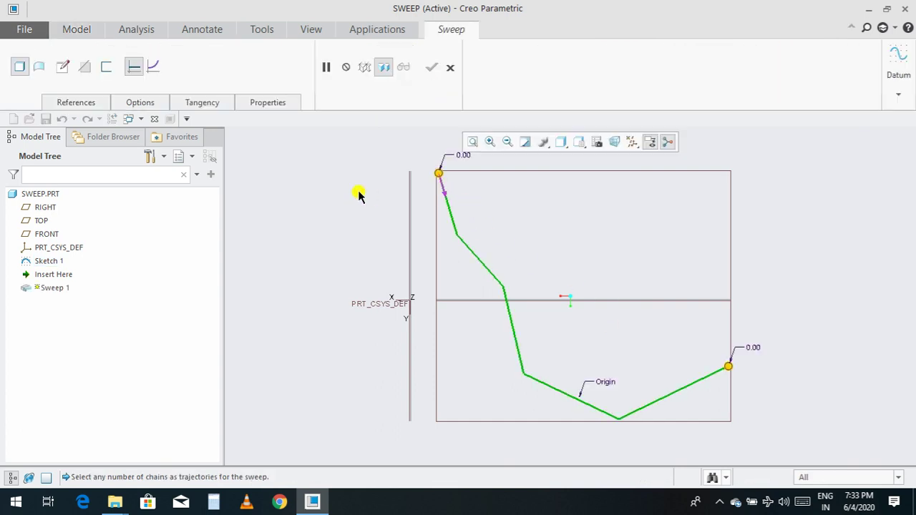
{"action": "left_click", "coordinate": [61, 66]}
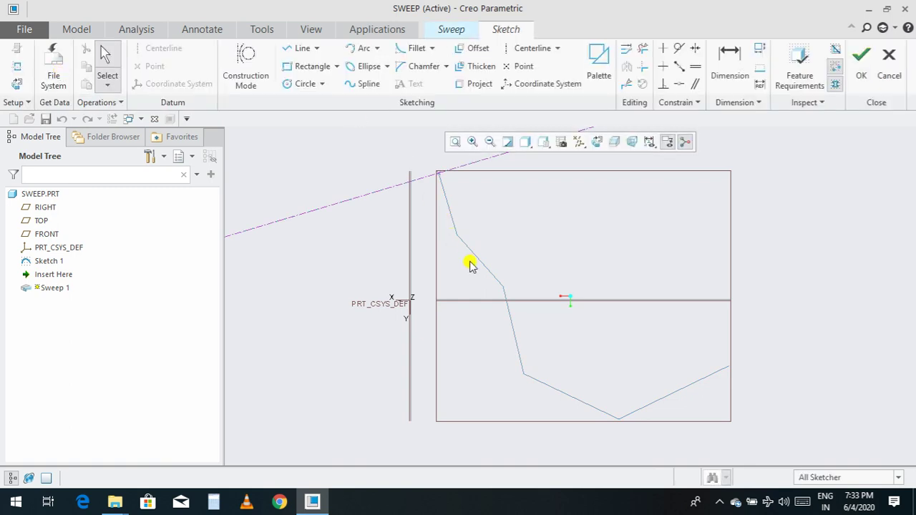
{"action": "left_click", "coordinate": [336, 67]}
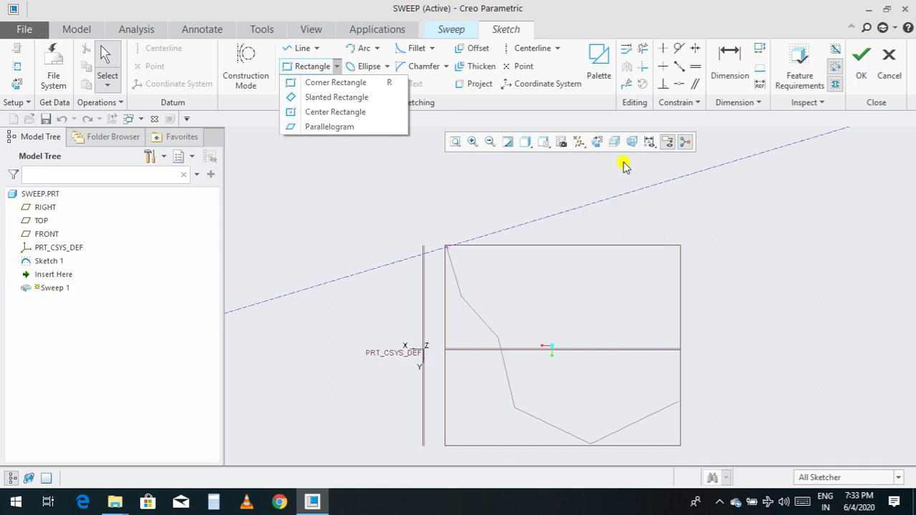
{"action": "left_click", "coordinate": [597, 142]}
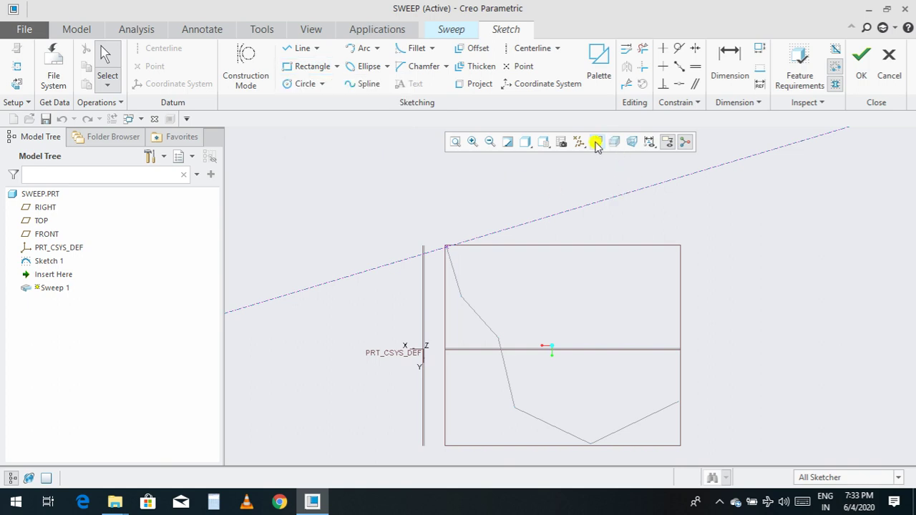
{"action": "left_click", "coordinate": [597, 142]}
Step: Draw a closed four-sided line profile with one corner on the trajectory's start point and accept the section
{"action": "scroll", "coordinate": [500, 306], "scroll_direction": "up", "scroll_amount": 2}
{"action": "left_click", "coordinate": [306, 48]}
{"action": "scroll", "coordinate": [478, 279], "scroll_direction": "down", "scroll_amount": 2}
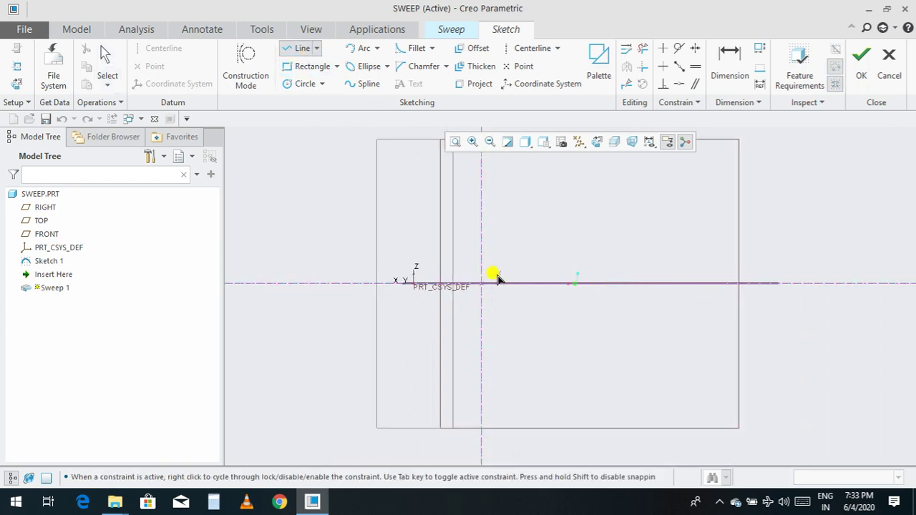
{"action": "left_click", "coordinate": [494, 251]}
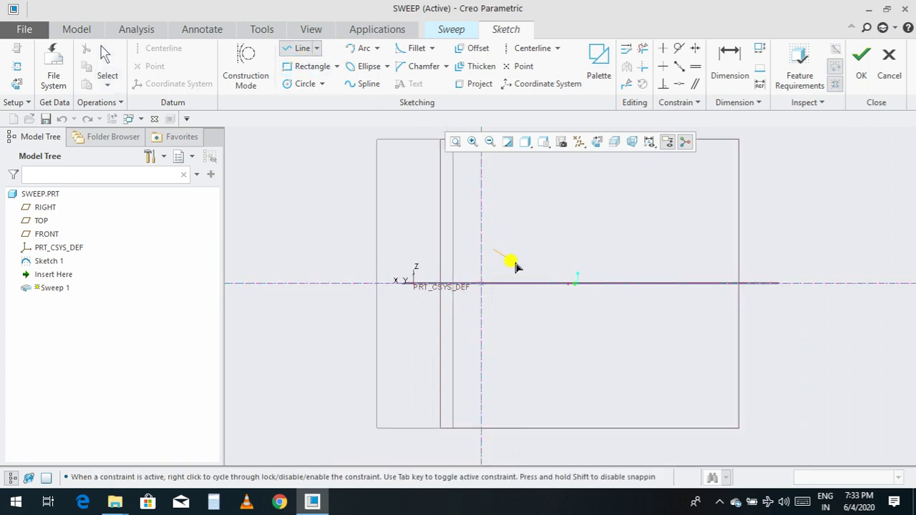
{"action": "left_click", "coordinate": [519, 298]}
{"action": "left_click", "coordinate": [496, 333]}
{"action": "middle_click", "coordinate": [493, 256]}
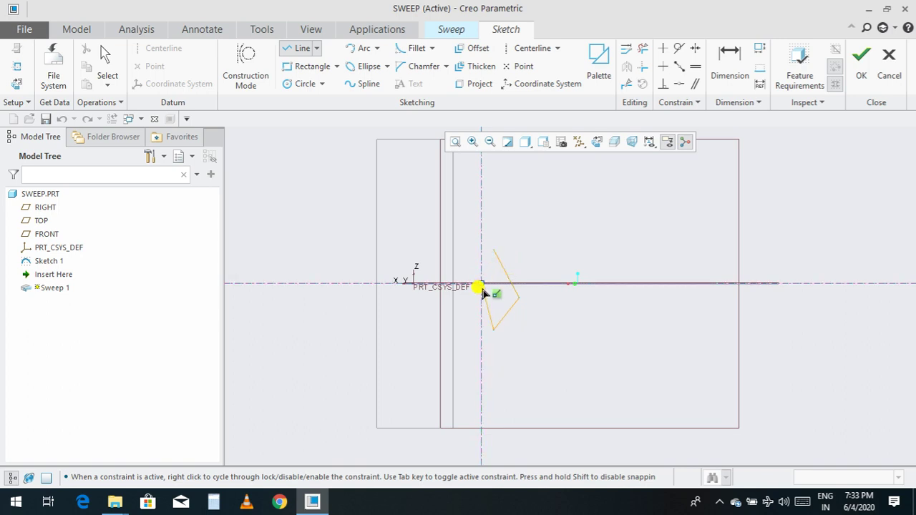
{"action": "left_click", "coordinate": [481, 285]}
{"action": "left_click", "coordinate": [490, 249]}
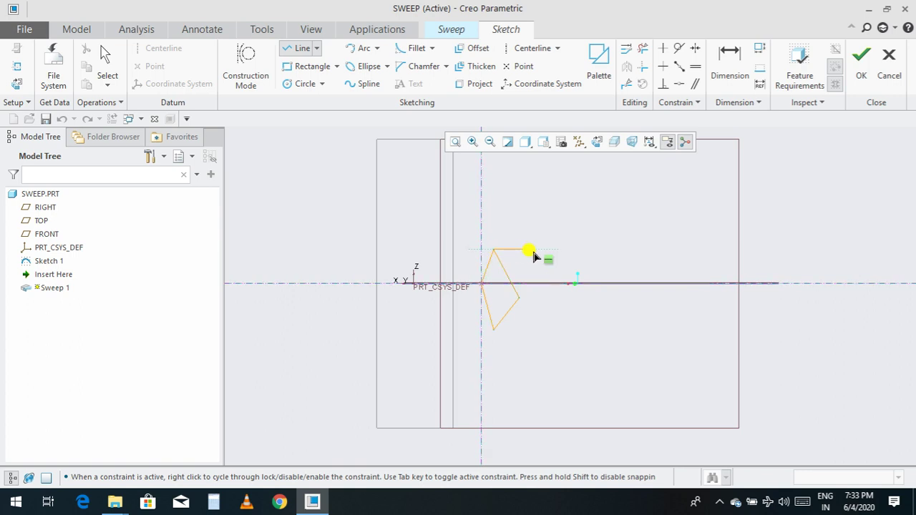
{"action": "middle_click", "coordinate": [534, 256]}
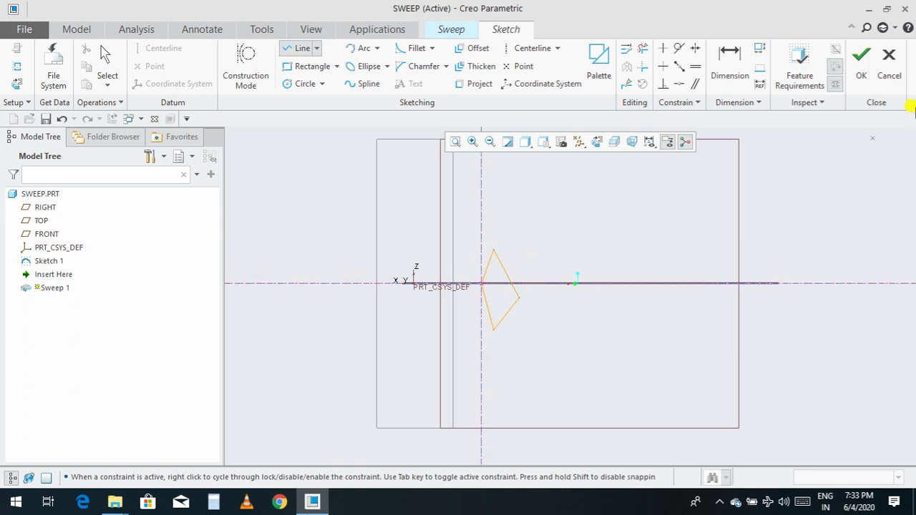
{"action": "left_click", "coordinate": [861, 56]}
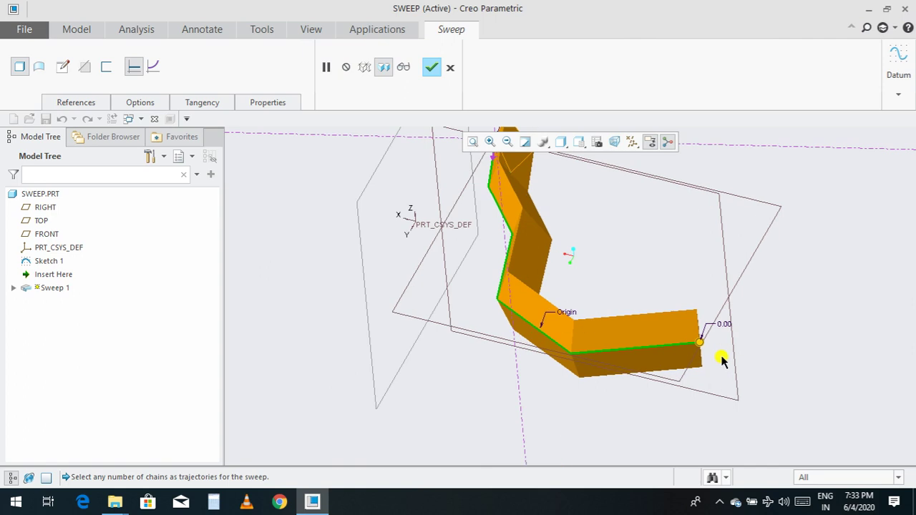
Step: Inspect the sweep preview, try the surface option, then complete the sweep as a solid
{"action": "scroll", "coordinate": [666, 348], "scroll_direction": "up", "scroll_amount": 3}
{"action": "scroll", "coordinate": [835, 365], "scroll_direction": "down", "scroll_amount": 4}
{"action": "middle_click_drag", "start_coordinate": [835, 365], "coordinate": [756, 368]}
{"action": "middle_click_drag", "start_coordinate": [776, 367], "coordinate": [777, 383]}
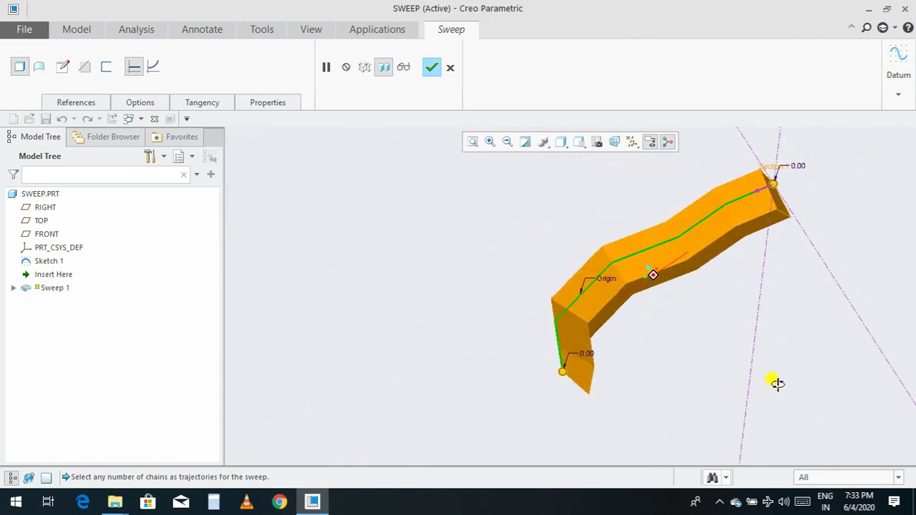
{"action": "scroll", "coordinate": [646, 365], "scroll_direction": "up", "scroll_amount": 5}
{"action": "scroll", "coordinate": [504, 412], "scroll_direction": "down", "scroll_amount": 2}
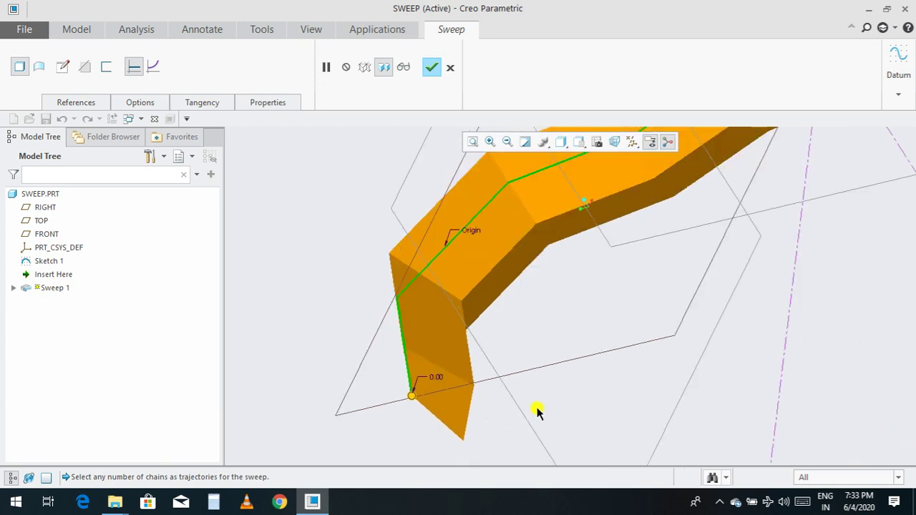
{"action": "left_click", "coordinate": [39, 66]}
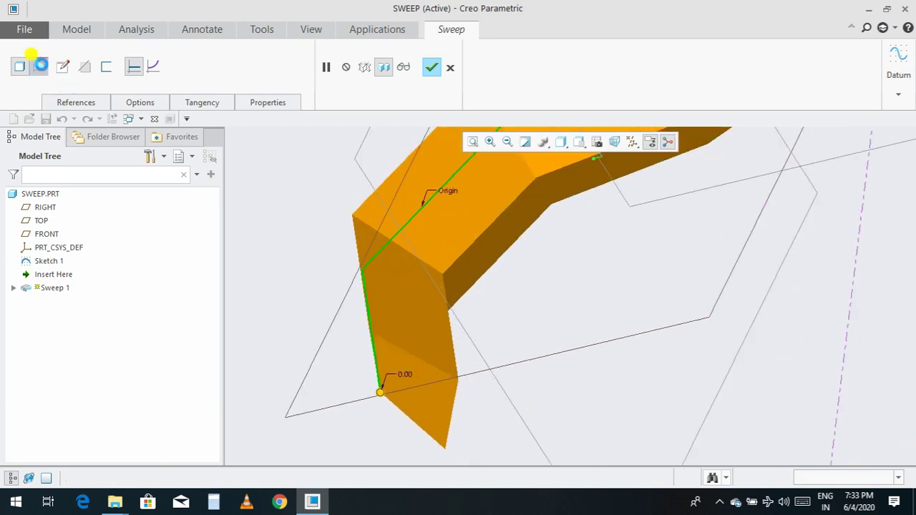
{"action": "left_click", "coordinate": [20, 68]}
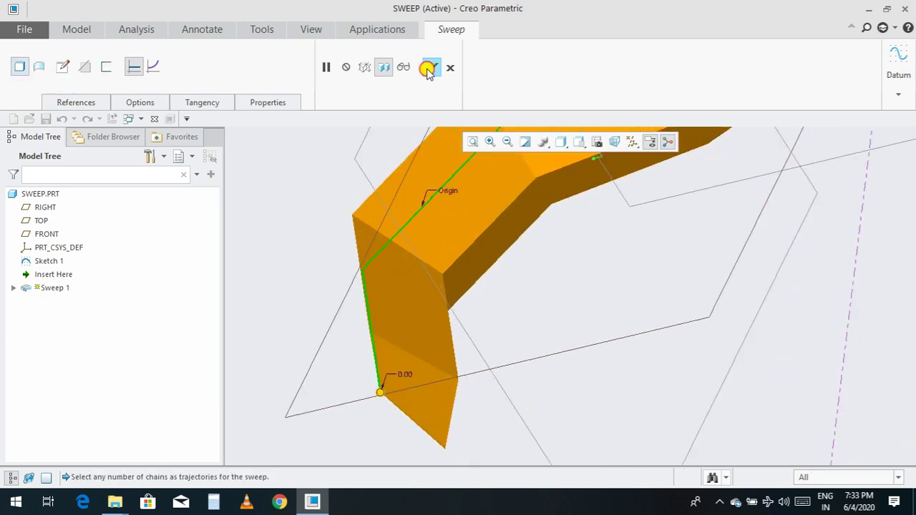
{"action": "left_click", "coordinate": [428, 68]}
{"action": "key", "text": "ctrl+d"}
{"action": "left_click", "coordinate": [756, 392]}
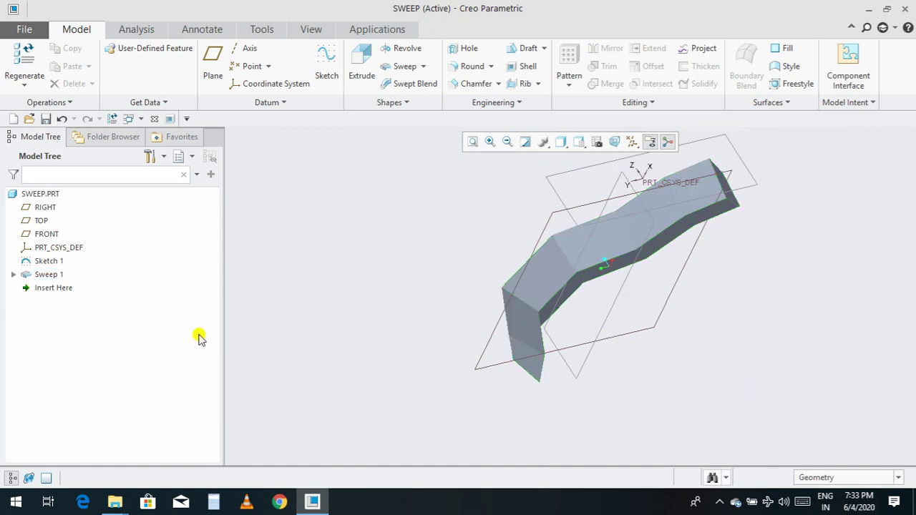
Step: Display the editable dimensions of Section 1 under Sweep 1 and examine them at the swept end face
{"action": "left_click", "coordinate": [16, 275]}
{"action": "left_click", "coordinate": [57, 287]}
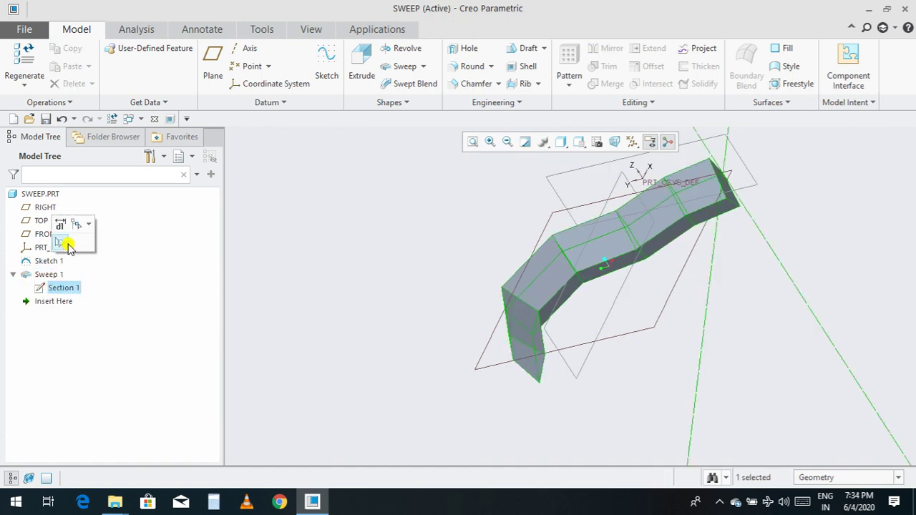
{"action": "left_click", "coordinate": [58, 222]}
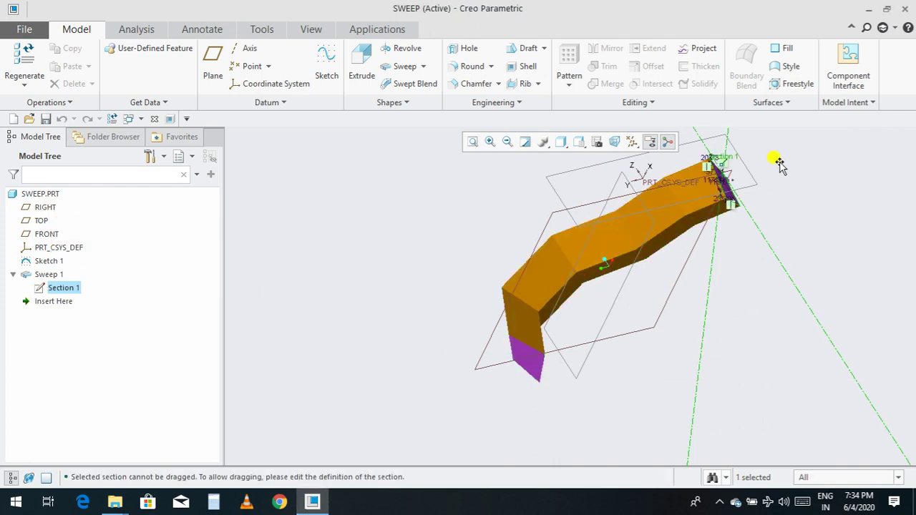
{"action": "scroll", "coordinate": [779, 178], "scroll_direction": "up", "scroll_amount": 5}
{"action": "scroll", "coordinate": [665, 180], "scroll_direction": "down", "scroll_amount": 3}
{"action": "middle_click_drag", "start_coordinate": [682, 209], "coordinate": [813, 269]}
{"action": "scroll", "coordinate": [623, 279], "scroll_direction": "up", "scroll_amount": 5}
{"action": "scroll", "coordinate": [684, 270], "scroll_direction": "down", "scroll_amount": 3}
{"action": "middle_click_drag", "start_coordinate": [630, 266], "coordinate": [603, 204]}
{"action": "scroll", "coordinate": [603, 204], "scroll_direction": "up", "scroll_amount": 3}
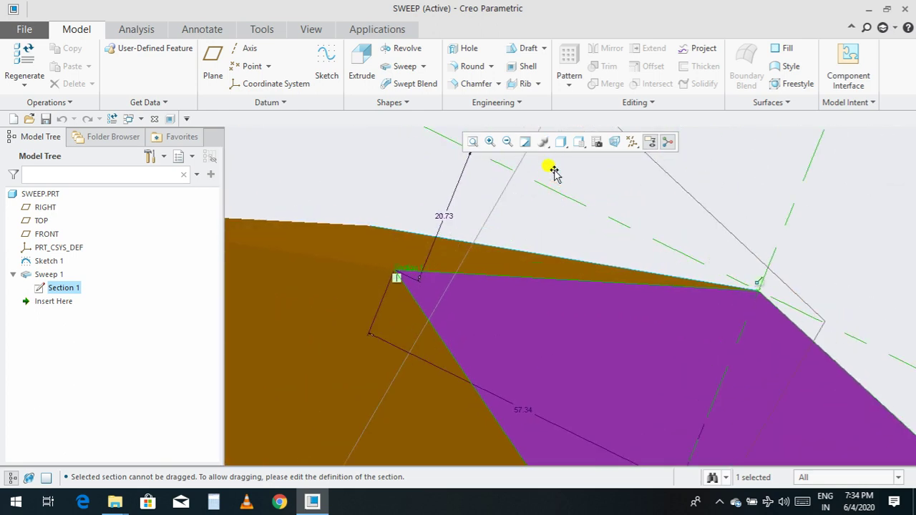
{"action": "scroll", "coordinate": [540, 225], "scroll_direction": "down", "scroll_amount": 3}
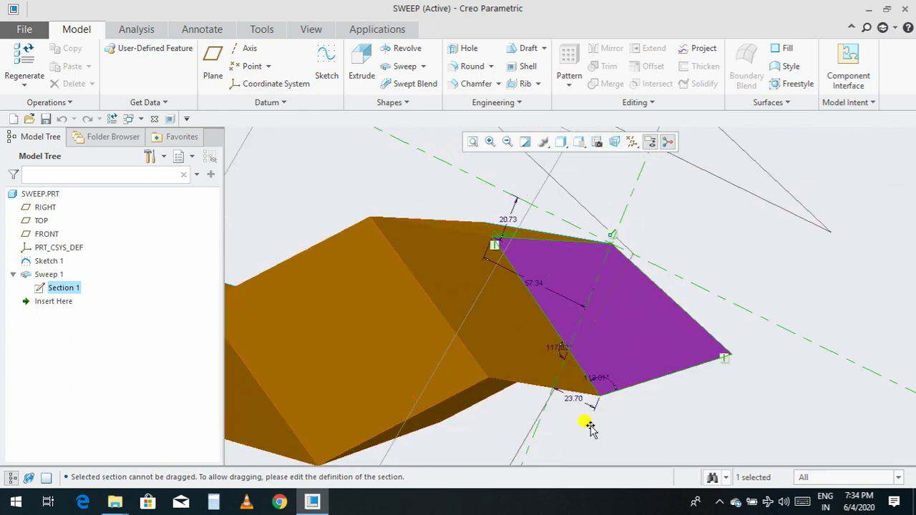
{"action": "scroll", "coordinate": [599, 380], "scroll_direction": "up", "scroll_amount": 5}
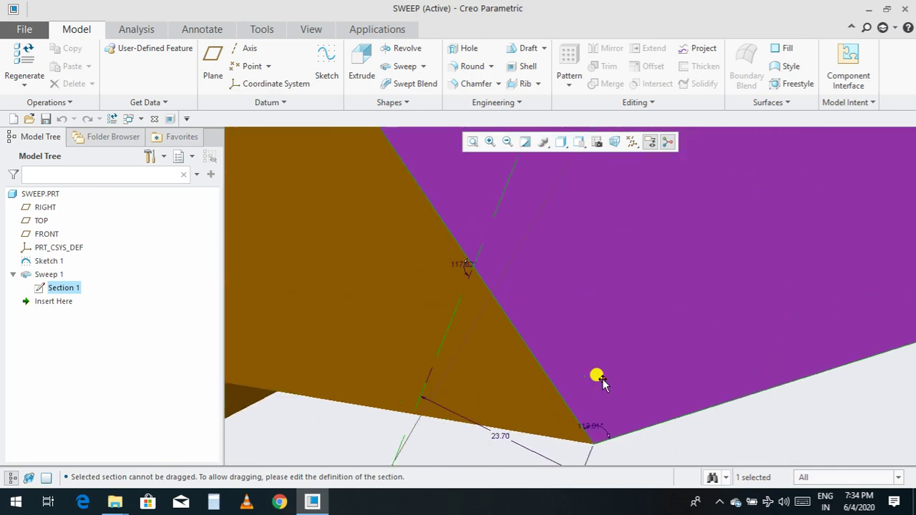
{"action": "scroll", "coordinate": [612, 418], "scroll_direction": "down", "scroll_amount": 2}
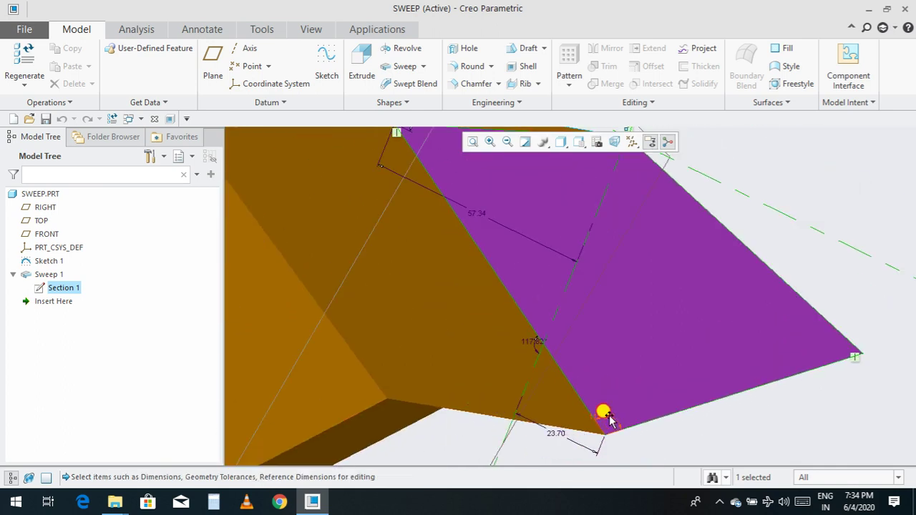
Step: Try to set the section's 113.81° corner angle to 200 degrees
{"action": "double_click", "coordinate": [608, 419]}
{"action": "type", "text": "2"}
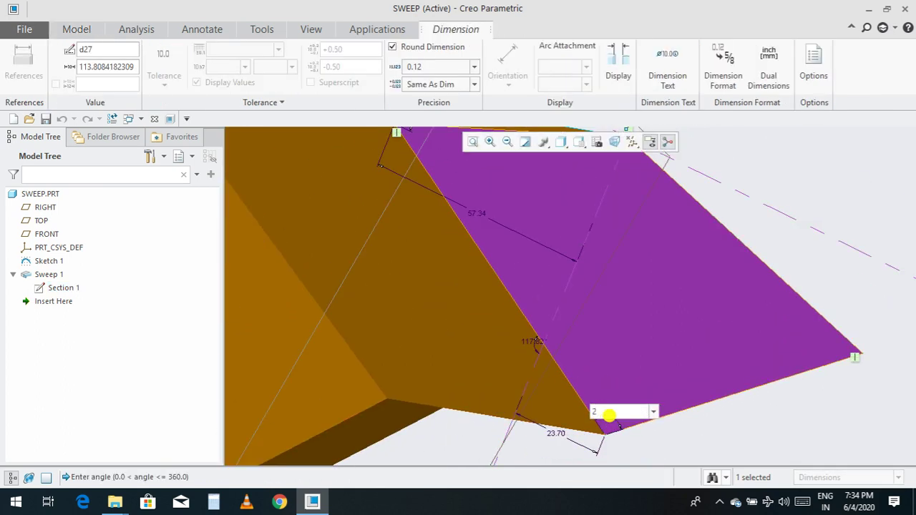
{"action": "type", "text": "00"}
{"action": "key", "text": "Return"}
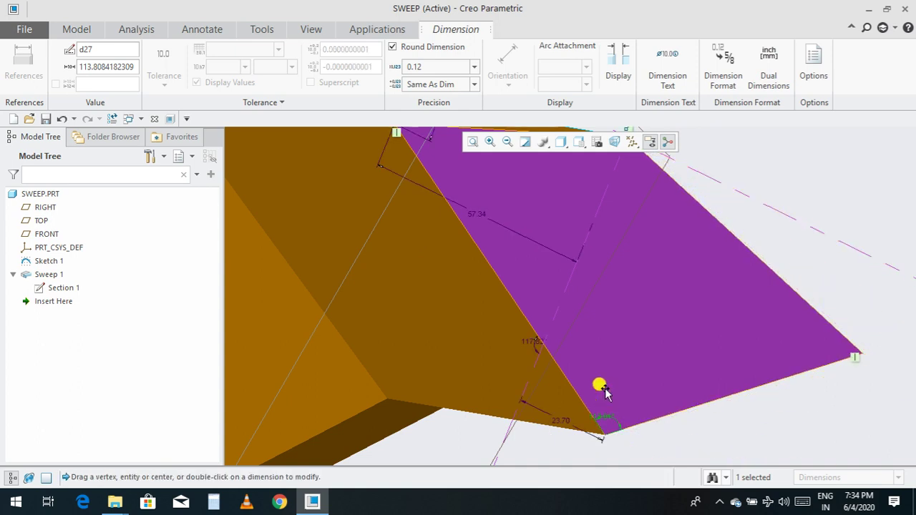
{"action": "scroll", "coordinate": [599, 383], "scroll_direction": "down", "scroll_amount": 3}
{"action": "scroll", "coordinate": [594, 372], "scroll_direction": "down", "scroll_amount": 3}
{"action": "scroll", "coordinate": [608, 365], "scroll_direction": "up", "scroll_amount": 2}
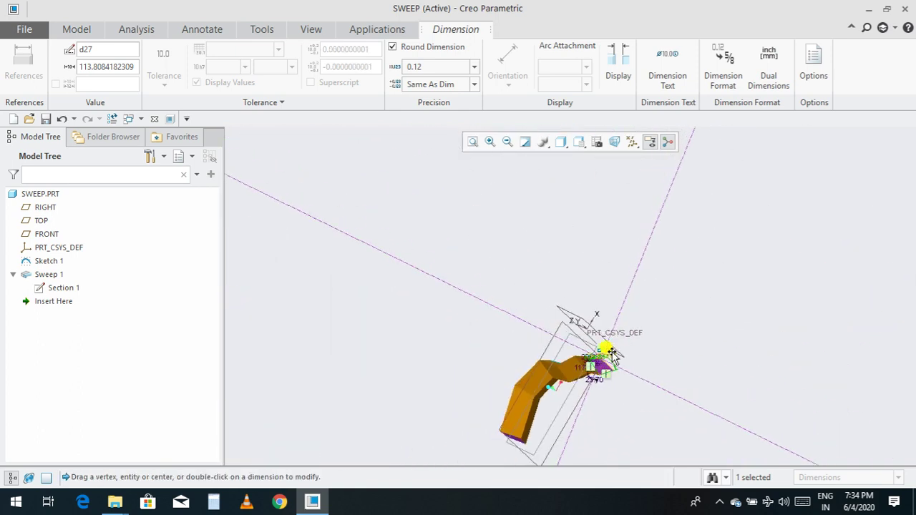
{"action": "scroll", "coordinate": [615, 361], "scroll_direction": "up", "scroll_amount": 2}
{"action": "left_click", "coordinate": [767, 347]}
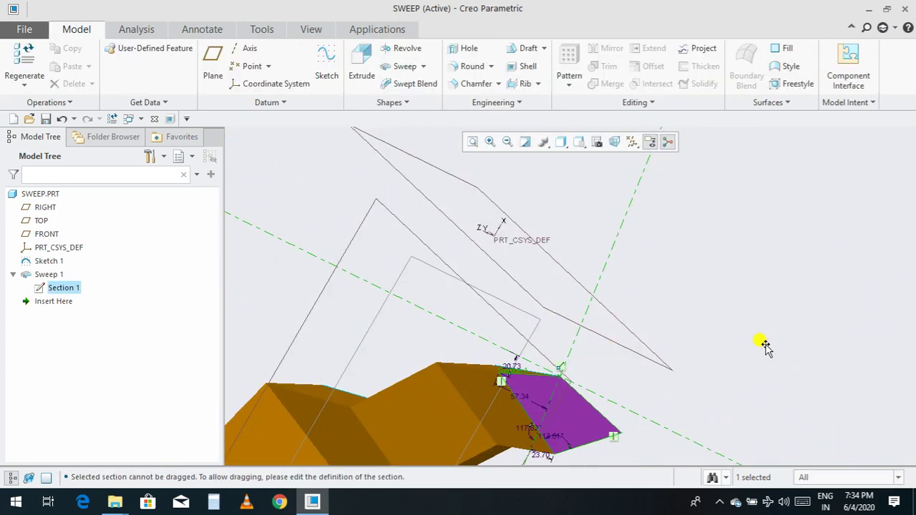
{"action": "left_click", "coordinate": [745, 370]}
{"action": "scroll", "coordinate": [737, 376], "scroll_direction": "down", "scroll_amount": 2}
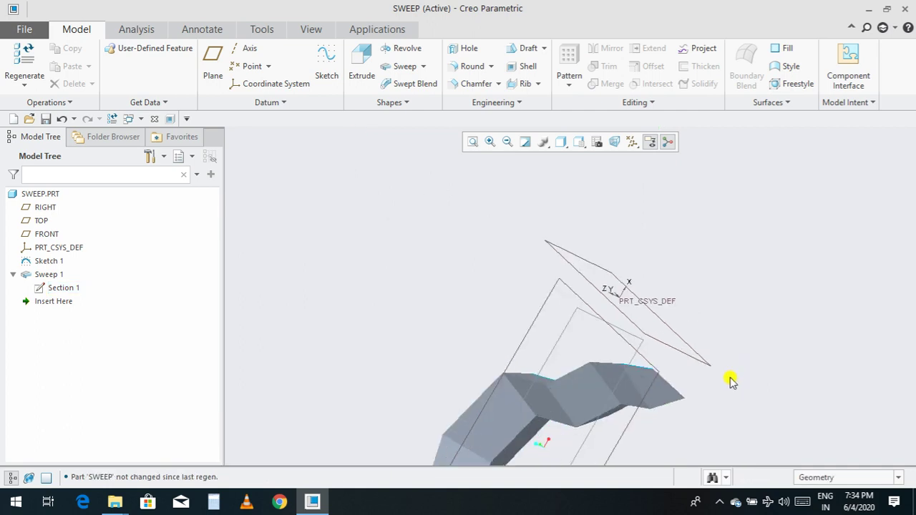
{"action": "scroll", "coordinate": [730, 379], "scroll_direction": "up", "scroll_amount": 2}
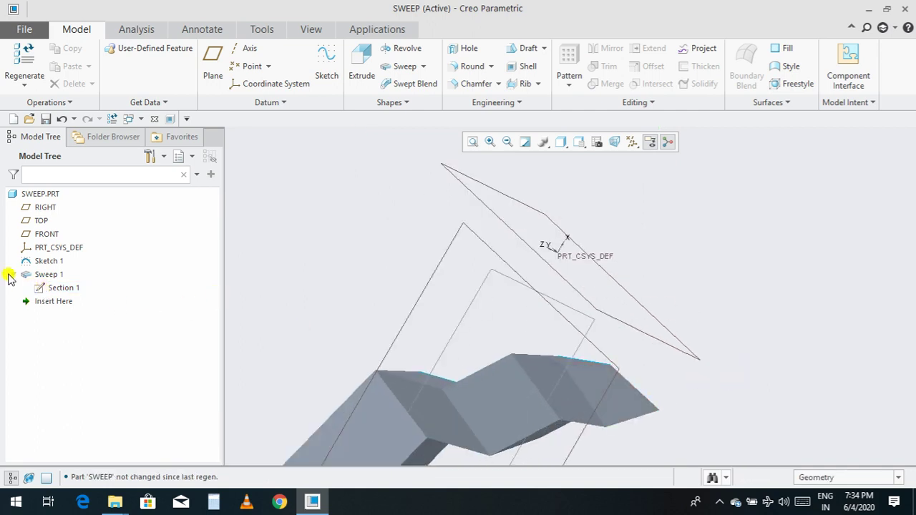
Step: Redefine Sweep 1 and open its section sketch for editing, oriented flat to the sketch plane
{"action": "left_click", "coordinate": [45, 290]}
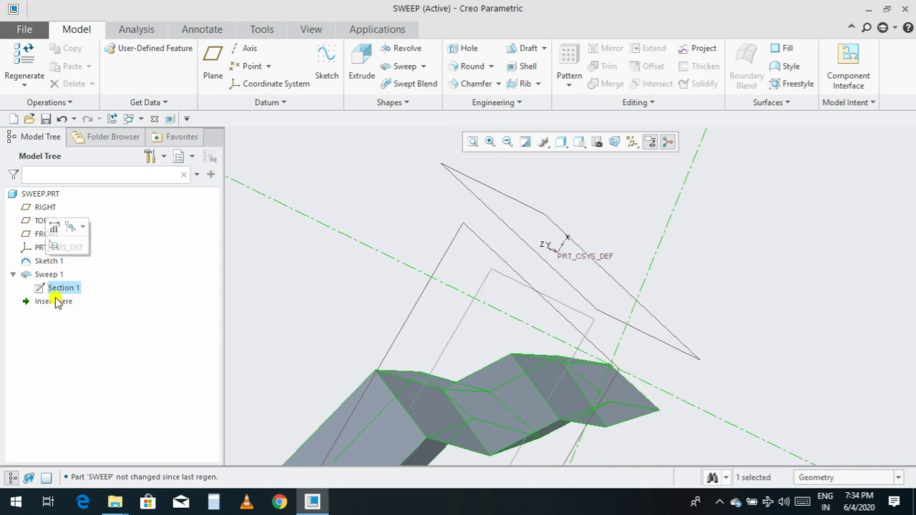
{"action": "left_click", "coordinate": [16, 275]}
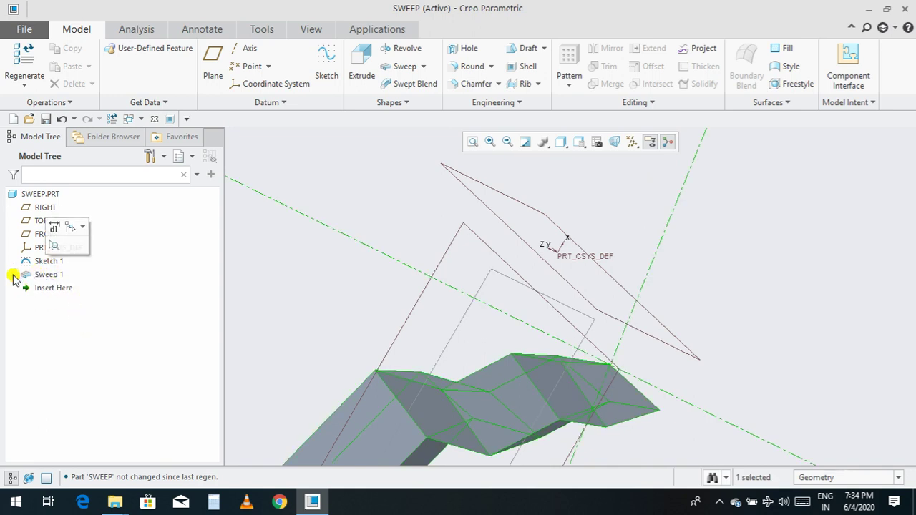
{"action": "left_click", "coordinate": [30, 276]}
{"action": "left_click", "coordinate": [56, 199]}
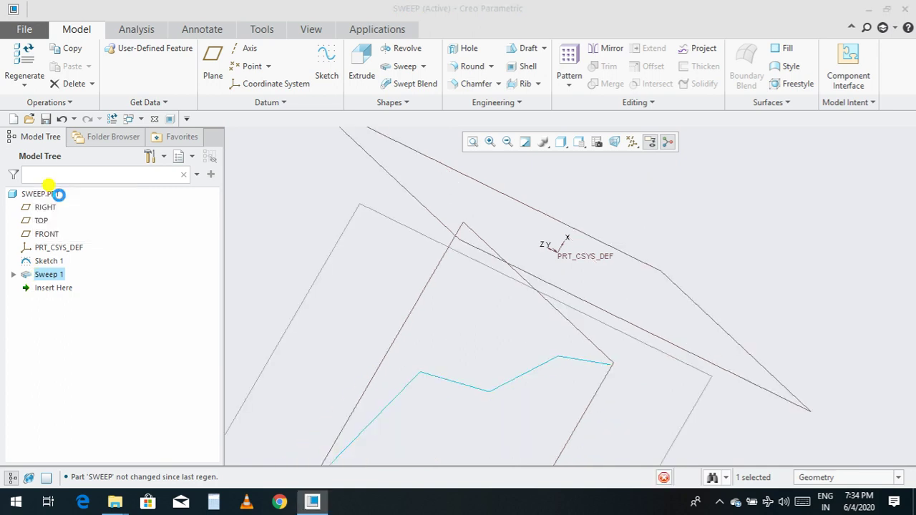
{"action": "middle_click_drag", "start_coordinate": [434, 299], "coordinate": [495, 310]}
{"action": "scroll", "coordinate": [506, 330], "scroll_direction": "up", "scroll_amount": 2}
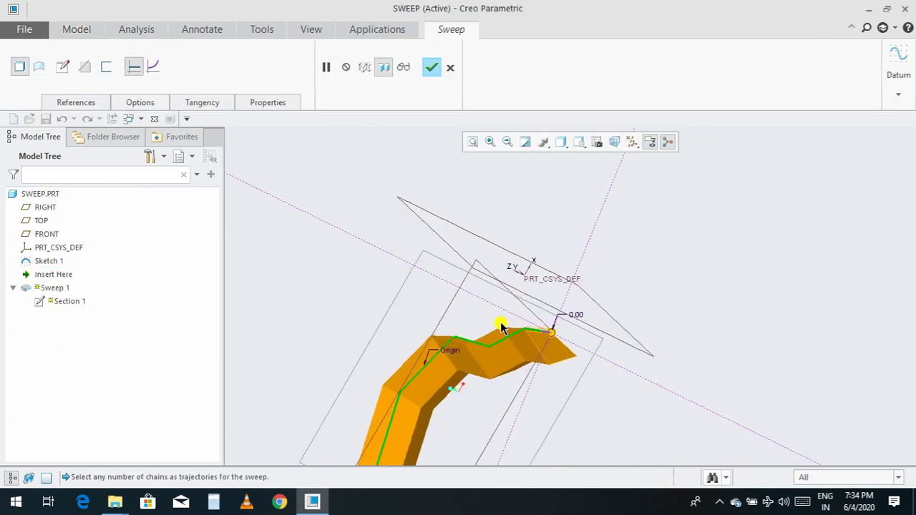
{"action": "scroll", "coordinate": [548, 331], "scroll_direction": "up", "scroll_amount": 3}
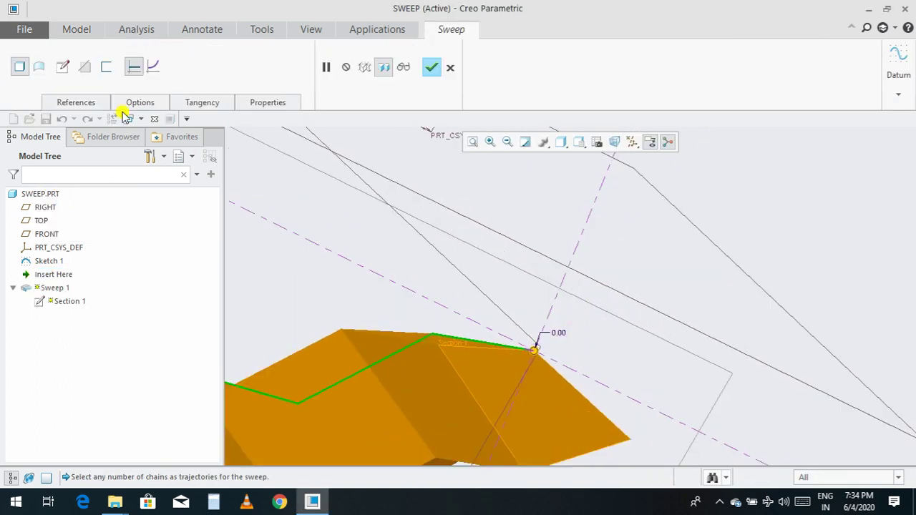
{"action": "left_click", "coordinate": [63, 66]}
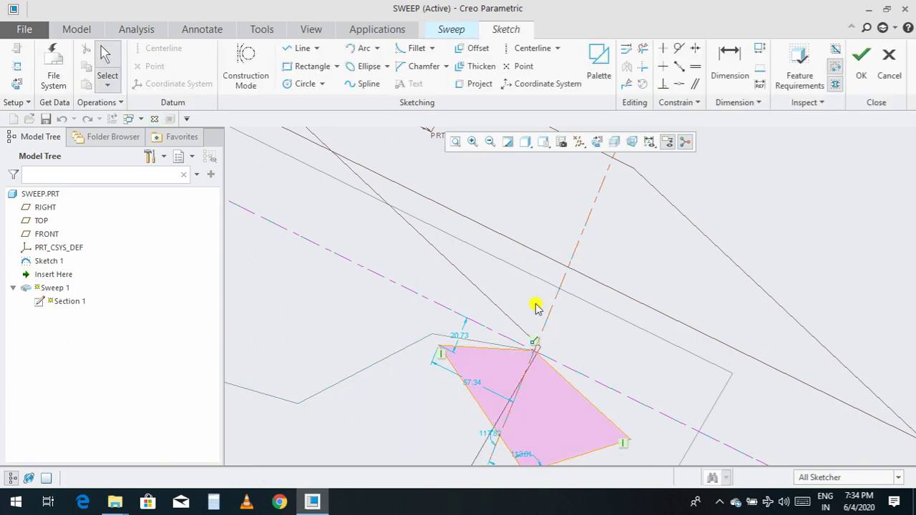
{"action": "left_click", "coordinate": [597, 142]}
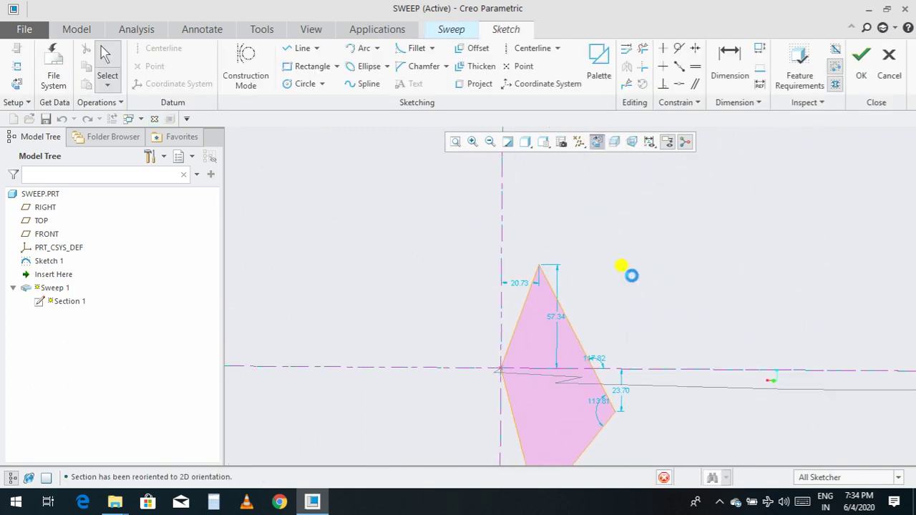
{"action": "scroll", "coordinate": [585, 386], "scroll_direction": "up", "scroll_amount": 3}
{"action": "scroll", "coordinate": [585, 401], "scroll_direction": "down", "scroll_amount": 4}
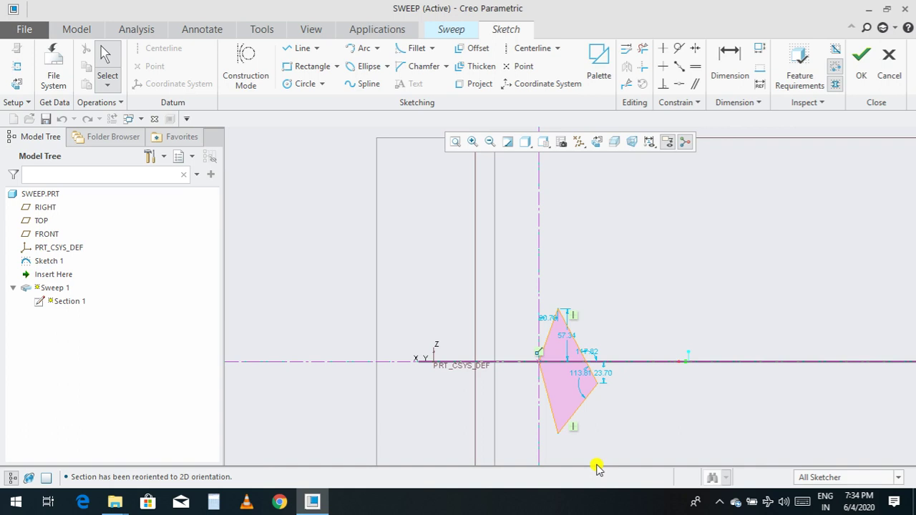
{"action": "scroll", "coordinate": [597, 465], "scroll_direction": "up", "scroll_amount": 2}
{"action": "left_click", "coordinate": [559, 368]}
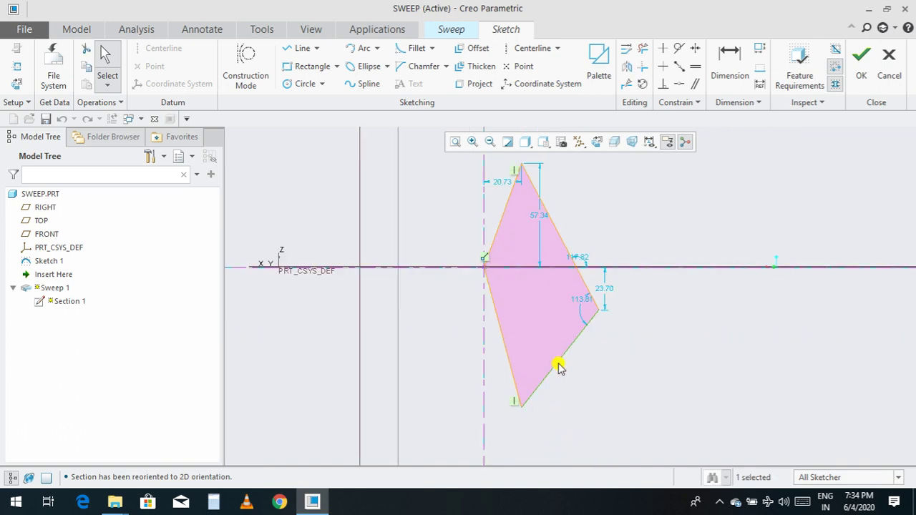
{"action": "left_click", "coordinate": [696, 66]}
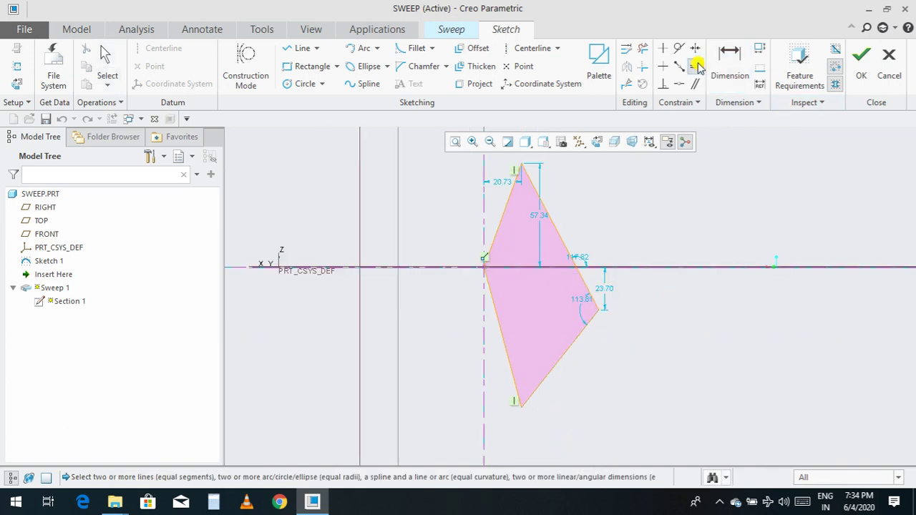
{"action": "left_click", "coordinate": [569, 349]}
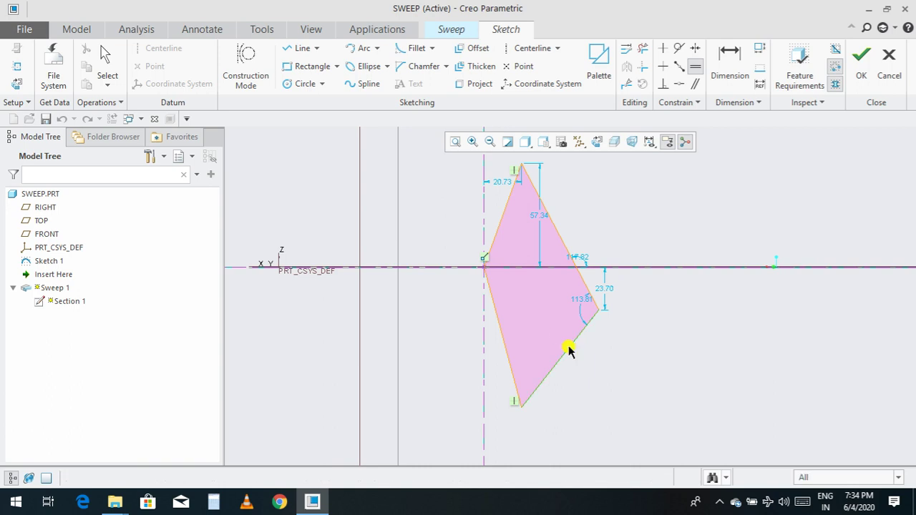
{"action": "left_click", "coordinate": [695, 71]}
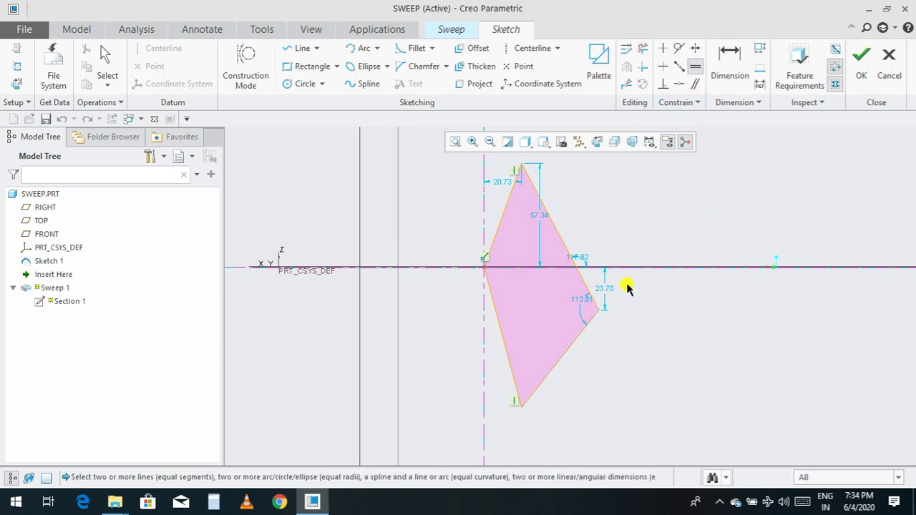
Step: Draw a circle about 72 in diameter centred on the profile's corner at the trajectory start point
{"action": "left_click", "coordinate": [303, 85]}
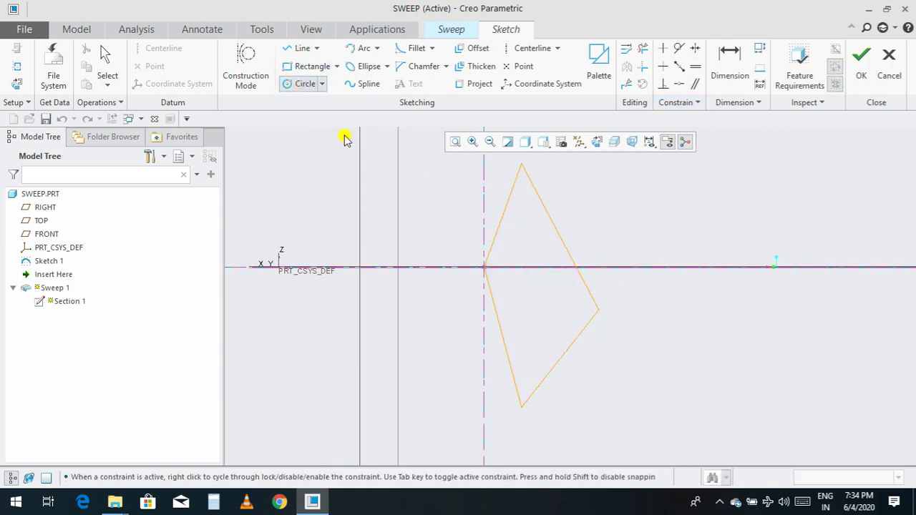
{"action": "left_click", "coordinate": [485, 268]}
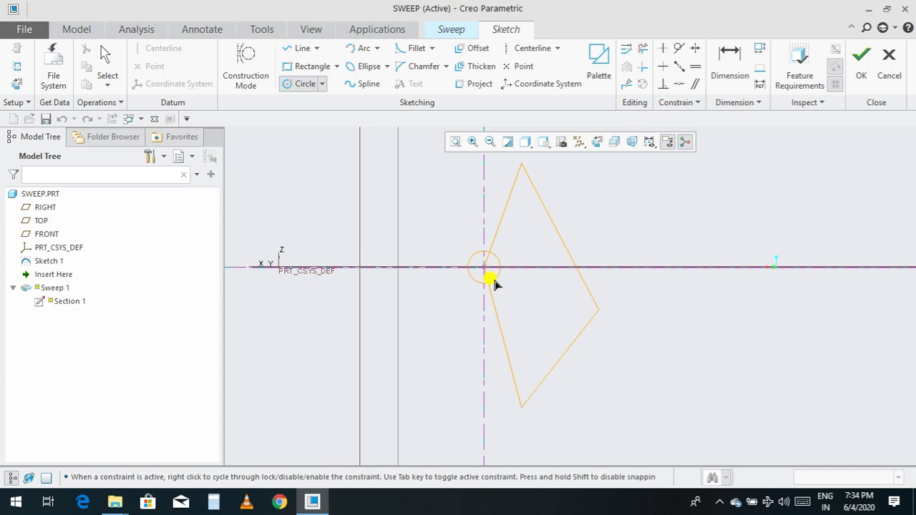
{"action": "left_click", "coordinate": [527, 322]}
{"action": "middle_click", "coordinate": [526, 322]}
Step: Trim the circle and line portions inside the combined outline to leave one closed profile, and accept the section
{"action": "left_click", "coordinate": [642, 48]}
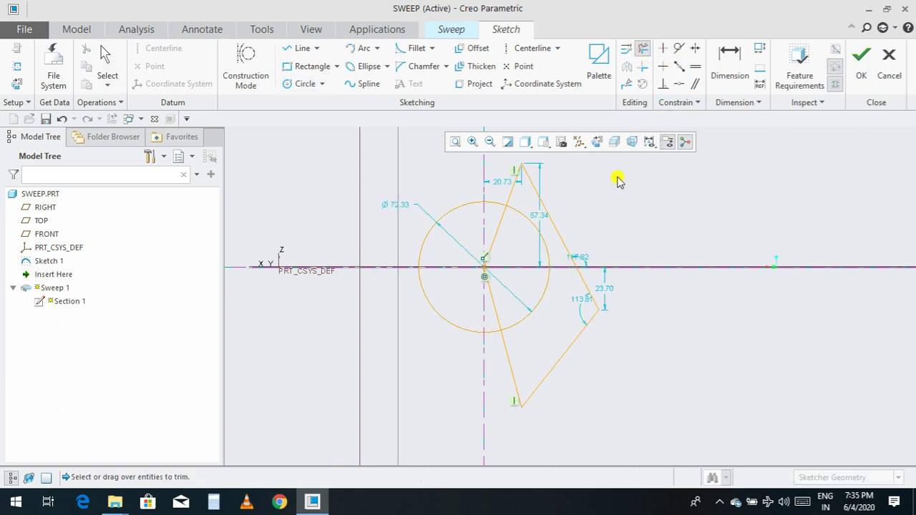
{"action": "mouse_move", "coordinate": [519, 249]}
{"action": "left_mouse_down"}
{"action": "mouse_move", "coordinate": [494, 219]}
{"action": "mouse_move", "coordinate": [534, 219]}
{"action": "mouse_move", "coordinate": [573, 281]}
{"action": "mouse_move", "coordinate": [526, 303]}
{"action": "mouse_move", "coordinate": [480, 299]}
{"action": "left_mouse_up"}
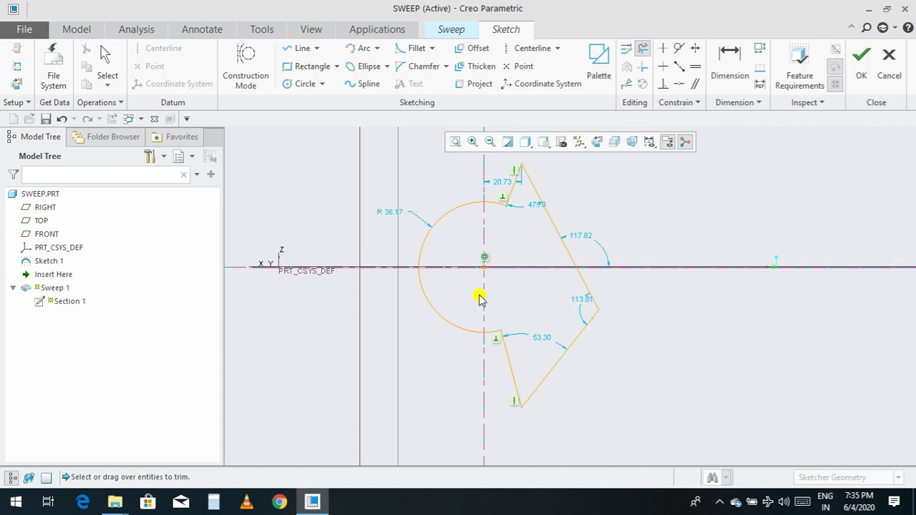
{"action": "left_click", "coordinate": [860, 68]}
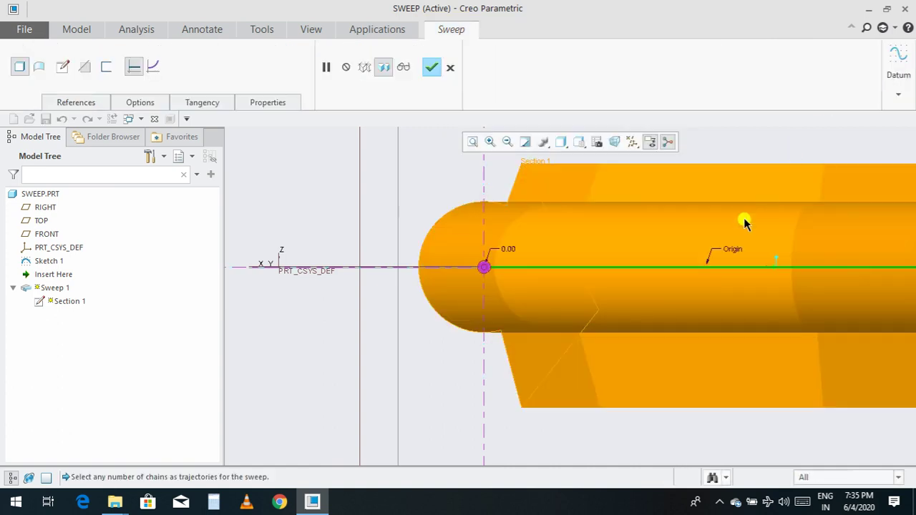
Step: Inspect the sweep preview with the combined arc and line section, and complete the redefined sweep
{"action": "scroll", "coordinate": [617, 304], "scroll_direction": "up", "scroll_amount": 1}
{"action": "scroll", "coordinate": [760, 382], "scroll_direction": "up", "scroll_amount": 2}
{"action": "middle_click_drag", "start_coordinate": [803, 375], "coordinate": [638, 317]}
{"action": "scroll", "coordinate": [641, 367], "scroll_direction": "down", "scroll_amount": 2}
{"action": "scroll", "coordinate": [641, 365], "scroll_direction": "up", "scroll_amount": 3}
{"action": "scroll", "coordinate": [639, 319], "scroll_direction": "down", "scroll_amount": 2}
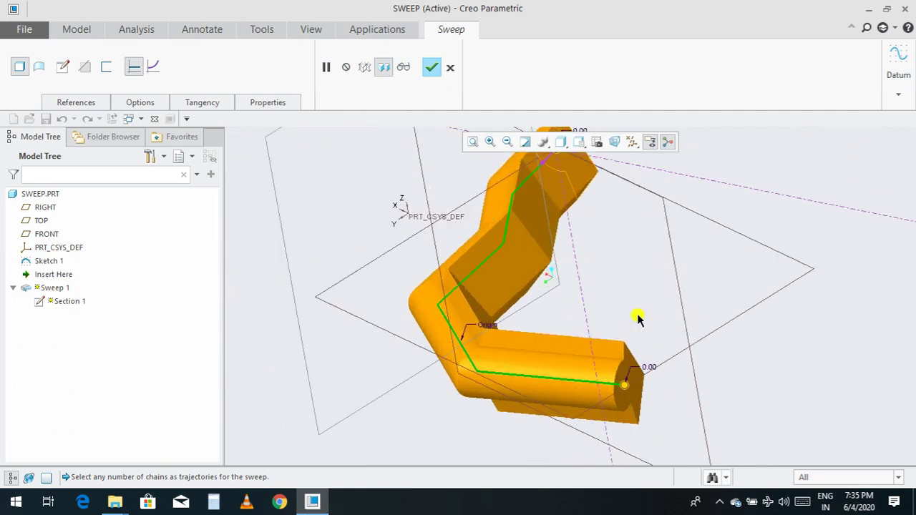
{"action": "scroll", "coordinate": [552, 311], "scroll_direction": "up", "scroll_amount": 2}
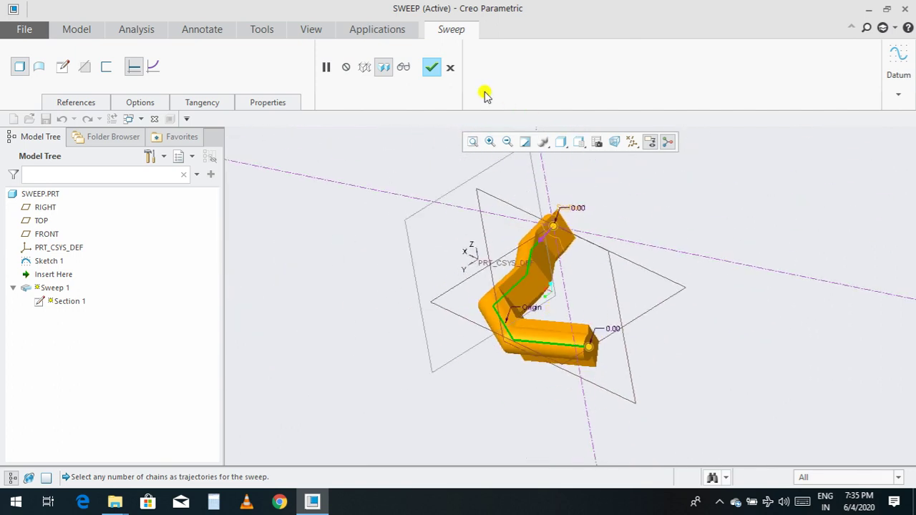
{"action": "left_click", "coordinate": [432, 71]}
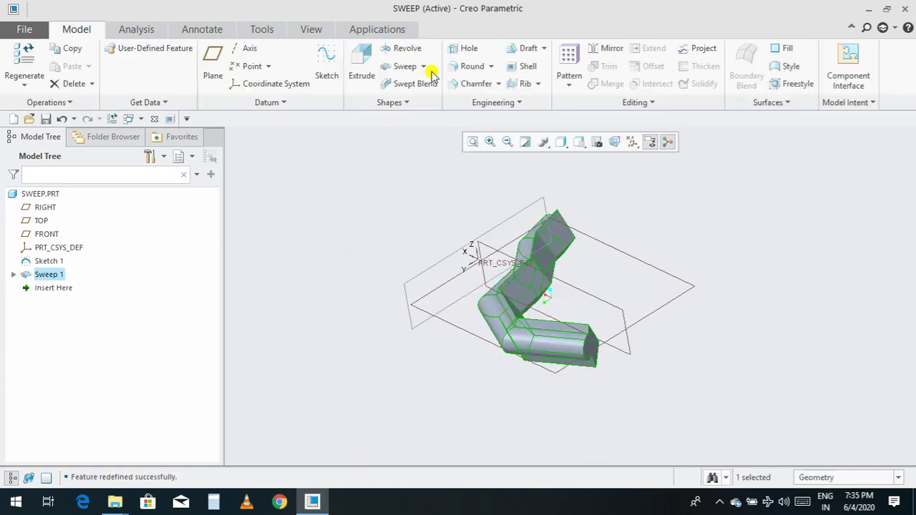
{"action": "left_click", "coordinate": [745, 322]}
{"action": "middle_click_drag", "start_coordinate": [742, 321], "coordinate": [689, 301]}
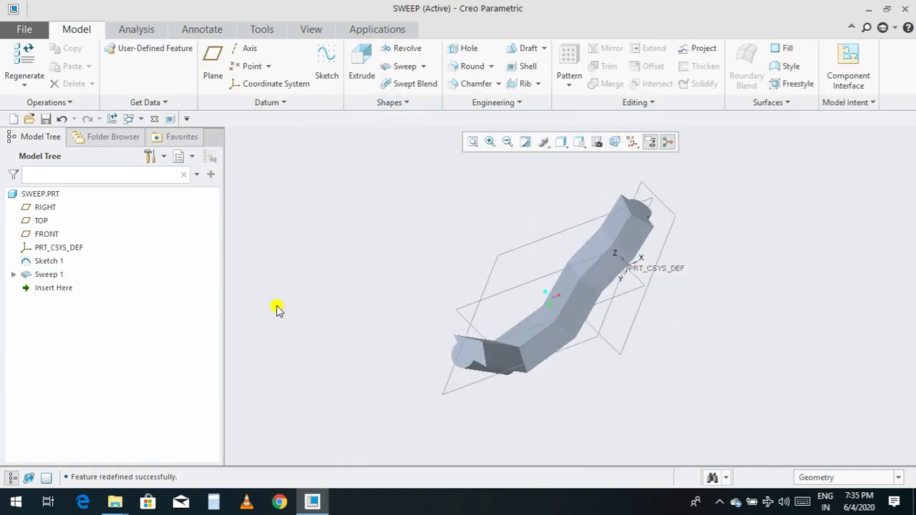
Step: Reopen the section sketch of Sweep 1 for editing and orient it flat to the sketch plane
{"action": "left_click", "coordinate": [36, 278]}
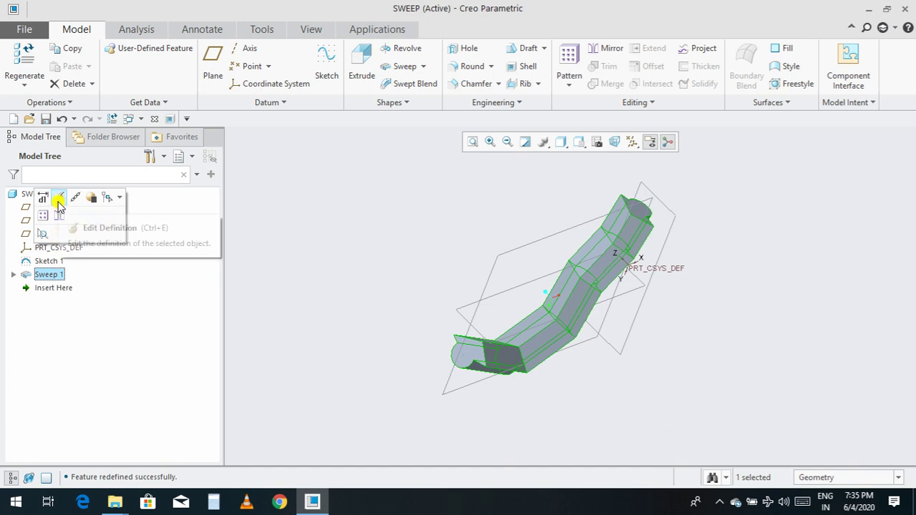
{"action": "left_click", "coordinate": [59, 200]}
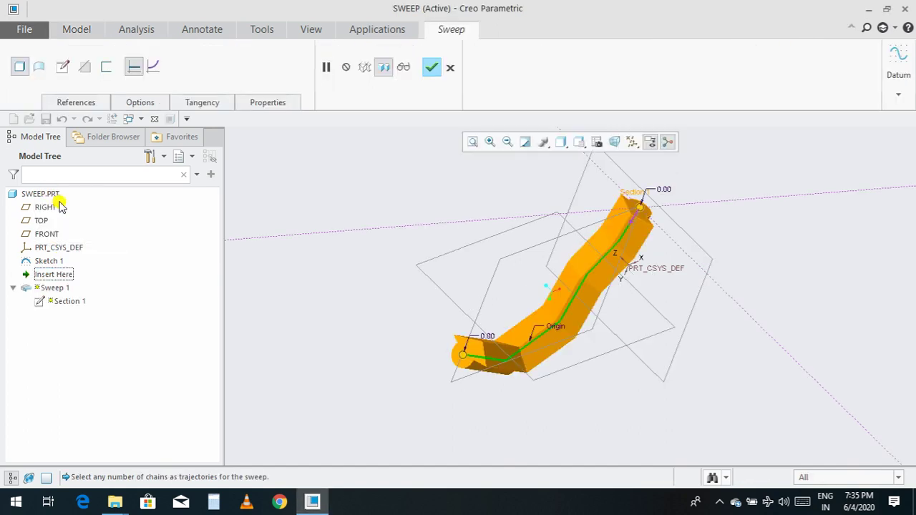
{"action": "left_click", "coordinate": [62, 66]}
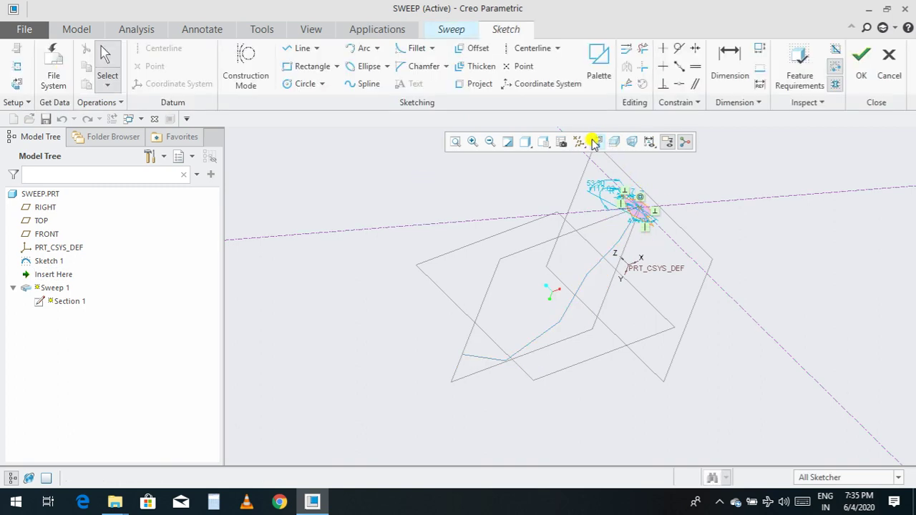
{"action": "left_click", "coordinate": [593, 143]}
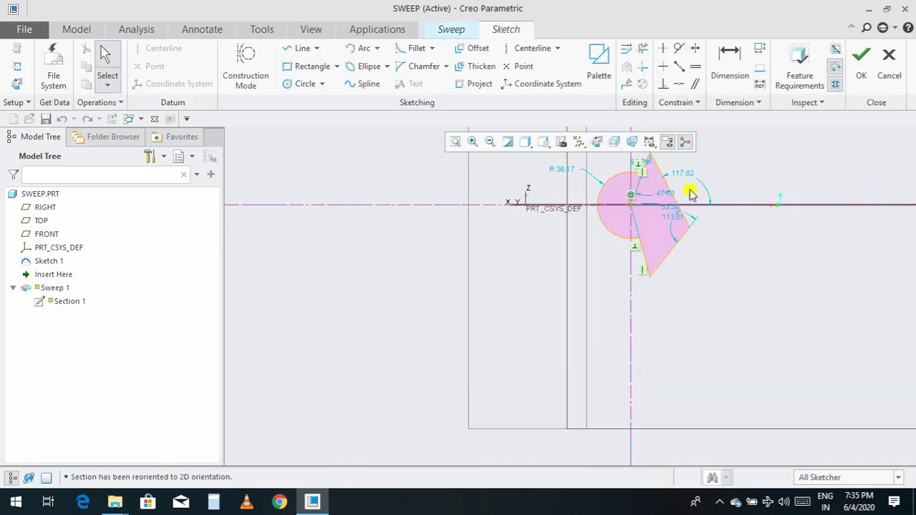
{"action": "scroll", "coordinate": [691, 194], "scroll_direction": "down", "scroll_amount": 4}
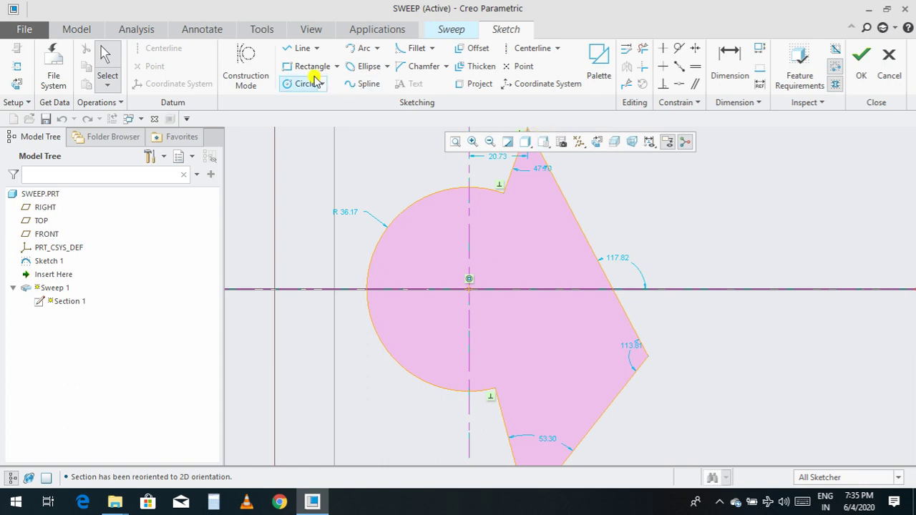
Step: Draw two connected lines from the arc's upper end to the profile's outermost corner and back to the arc's lower end
{"action": "left_click", "coordinate": [302, 48]}
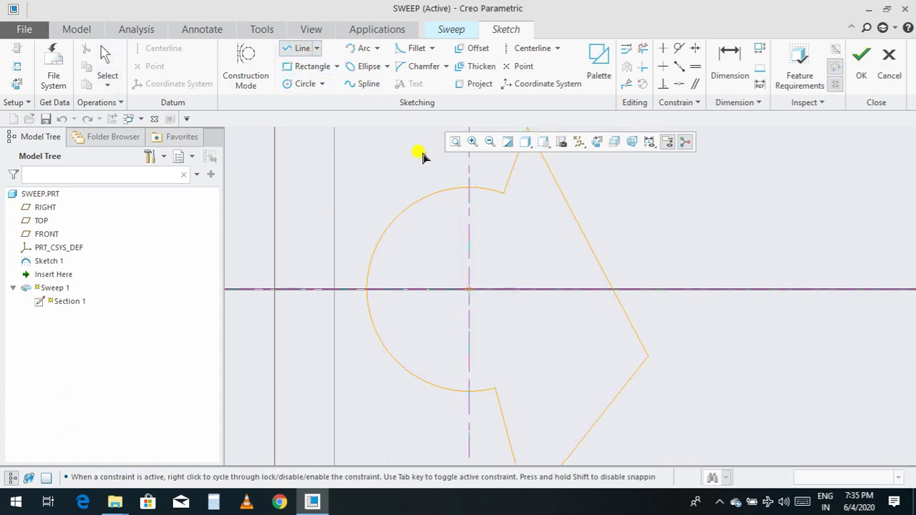
{"action": "left_click", "coordinate": [504, 196]}
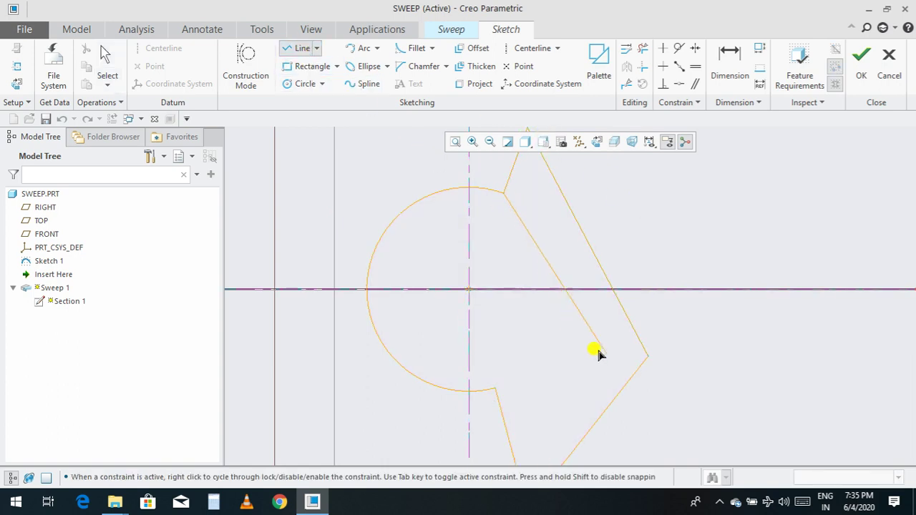
{"action": "left_click", "coordinate": [648, 357]}
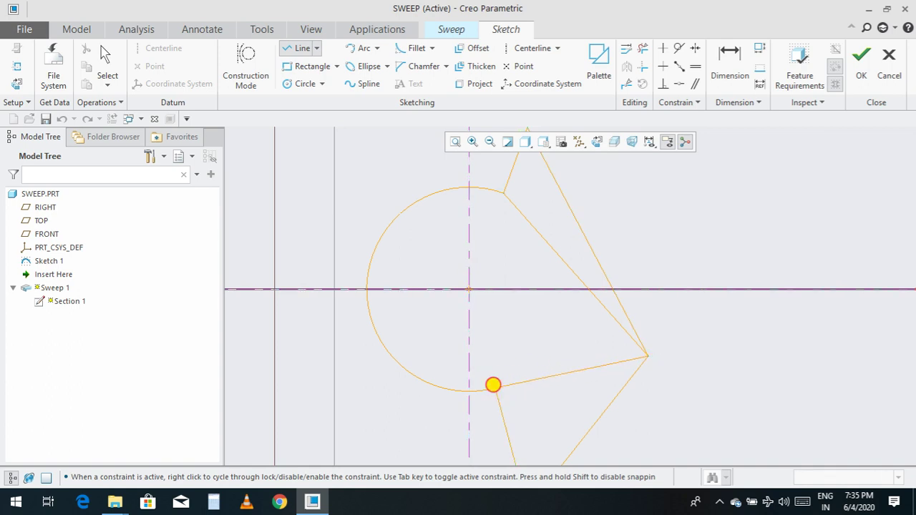
{"action": "left_click", "coordinate": [521, 393]}
{"action": "middle_click", "coordinate": [522, 395]}
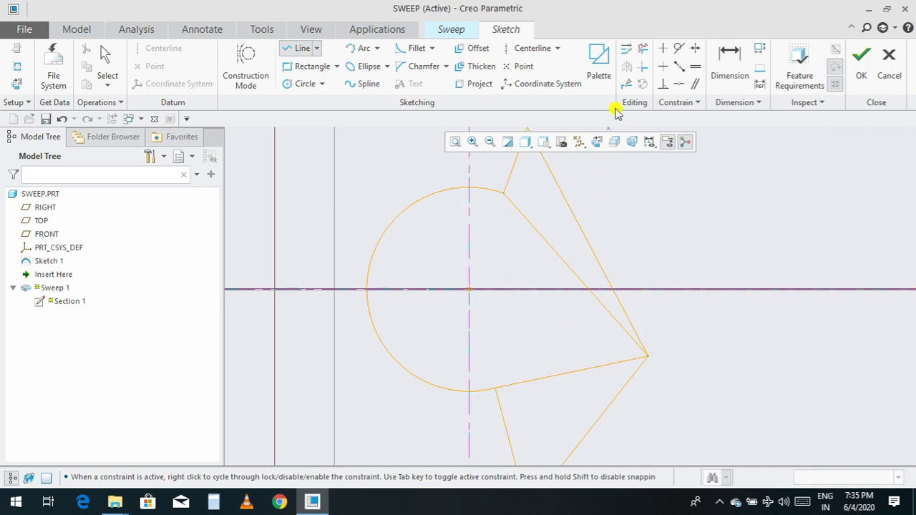
Step: Trim away the old outer line segments so only the arc and the two new lines remain, and accept the section
{"action": "left_click", "coordinate": [643, 48]}
{"action": "mouse_move", "coordinate": [590, 212]}
{"action": "left_mouse_down"}
{"action": "mouse_move", "coordinate": [564, 219]}
{"action": "mouse_move", "coordinate": [504, 169]}
{"action": "left_mouse_up"}
{"action": "mouse_move", "coordinate": [626, 399]}
{"action": "left_mouse_down"}
{"action": "mouse_move", "coordinate": [593, 423]}
{"action": "mouse_move", "coordinate": [485, 425]}
{"action": "mouse_move", "coordinate": [494, 425]}
{"action": "left_mouse_up"}
{"action": "scroll", "coordinate": [552, 399], "scroll_direction": "down", "scroll_amount": 3}
{"action": "scroll", "coordinate": [590, 379], "scroll_direction": "up", "scroll_amount": 4}
{"action": "scroll", "coordinate": [601, 358], "scroll_direction": "up", "scroll_amount": 4}
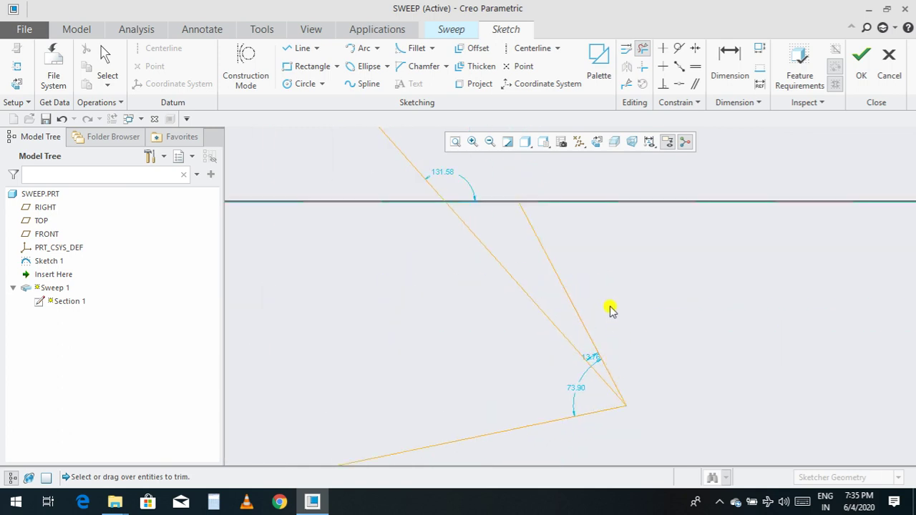
{"action": "left_click", "coordinate": [589, 311]}
{"action": "scroll", "coordinate": [628, 298], "scroll_direction": "down", "scroll_amount": 6}
{"action": "scroll", "coordinate": [628, 297], "scroll_direction": "down", "scroll_amount": 2}
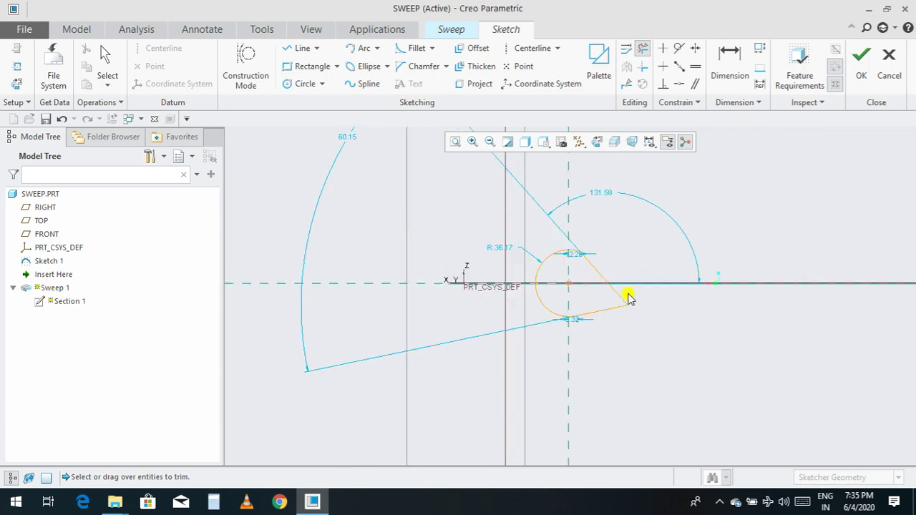
{"action": "left_click", "coordinate": [861, 65]}
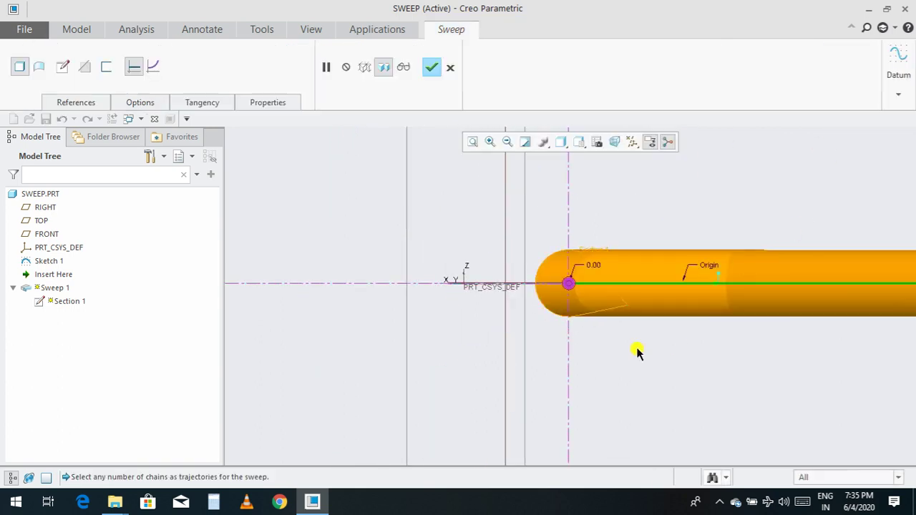
Step: Complete the sweep with the teardrop-shaped section and clear the selection
{"action": "scroll", "coordinate": [680, 375], "scroll_direction": "up", "scroll_amount": 5}
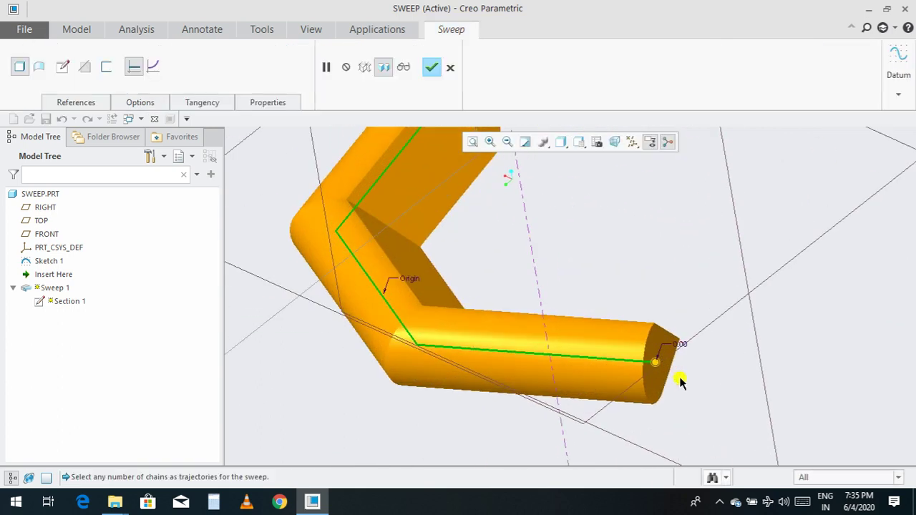
{"action": "left_click", "coordinate": [431, 67]}
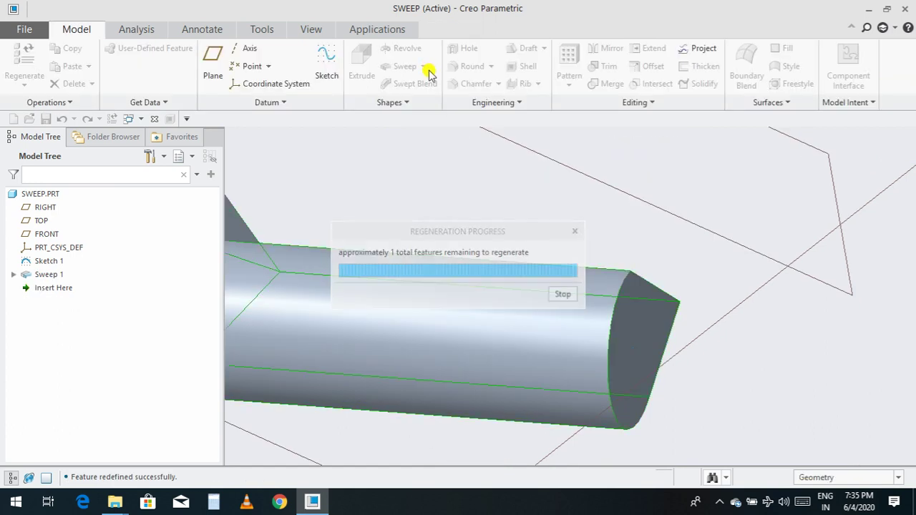
{"action": "left_click", "coordinate": [625, 335]}
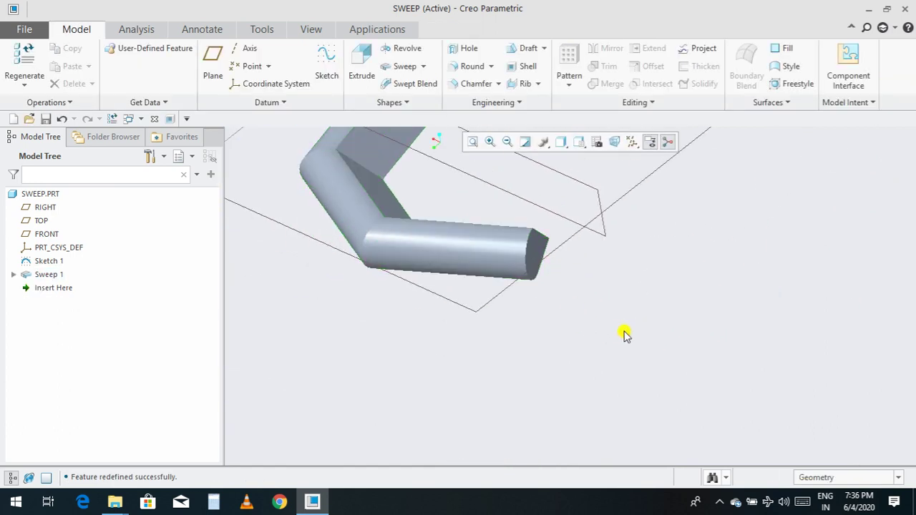
{"action": "left_click", "coordinate": [424, 66]}
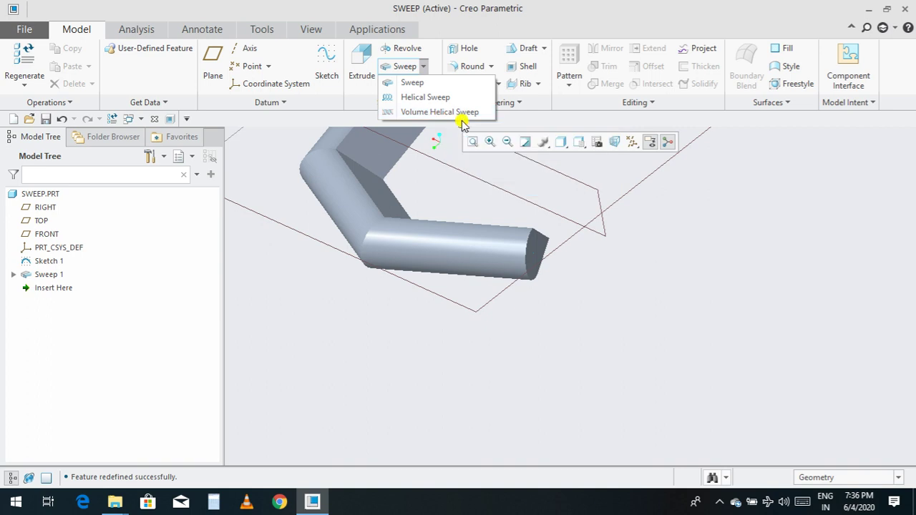
{"action": "left_click", "coordinate": [673, 301]}
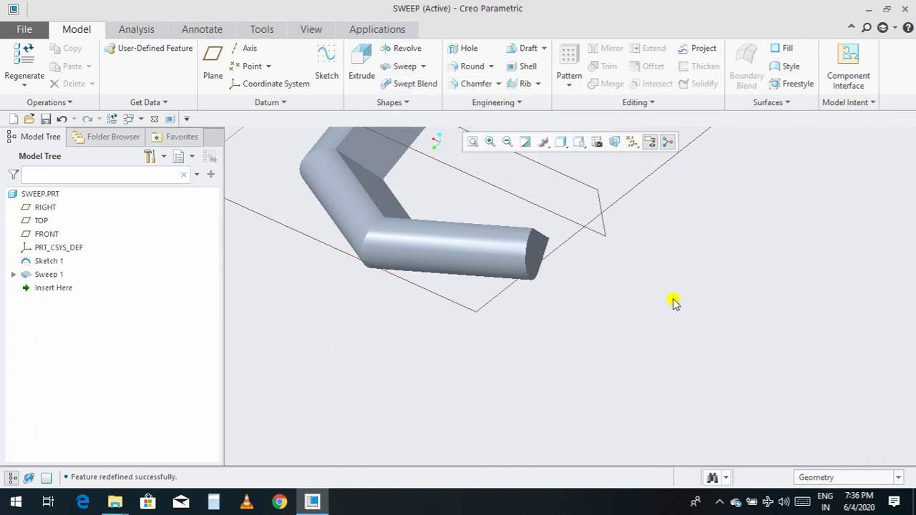